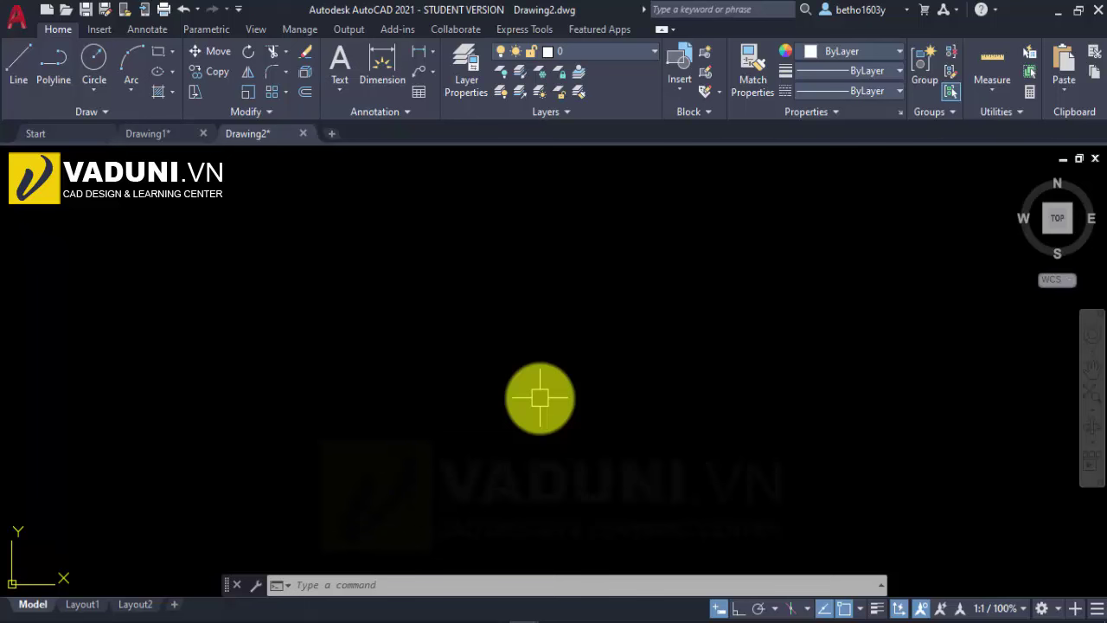
Enter ST at the command prompt to call up the STYLE command
{"action": "type", "text": "s"}
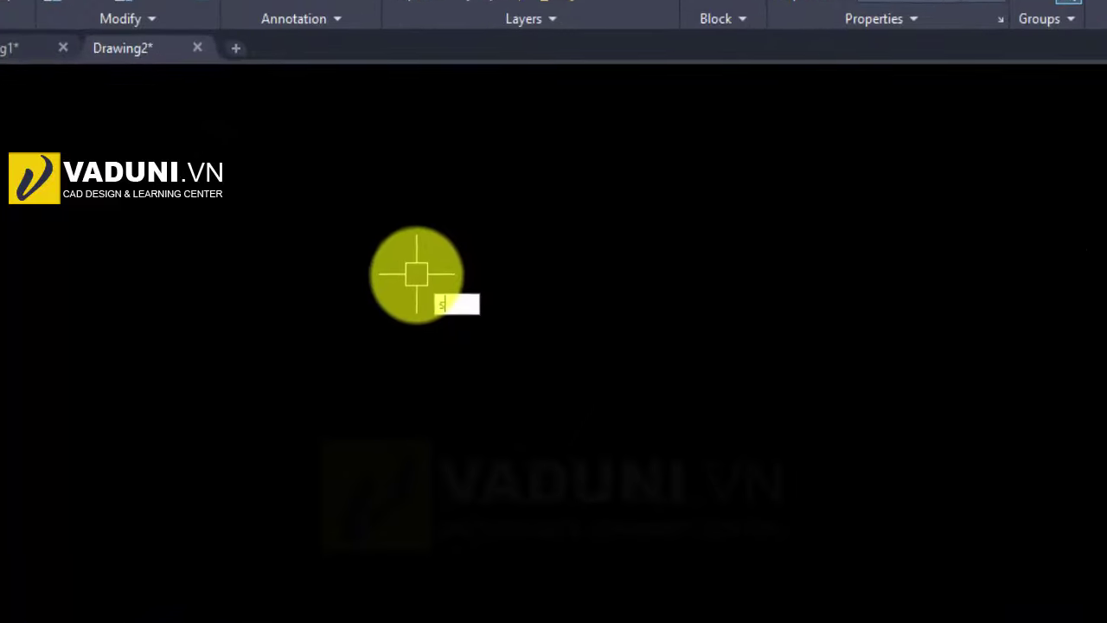
{"action": "type", "text": "t"}
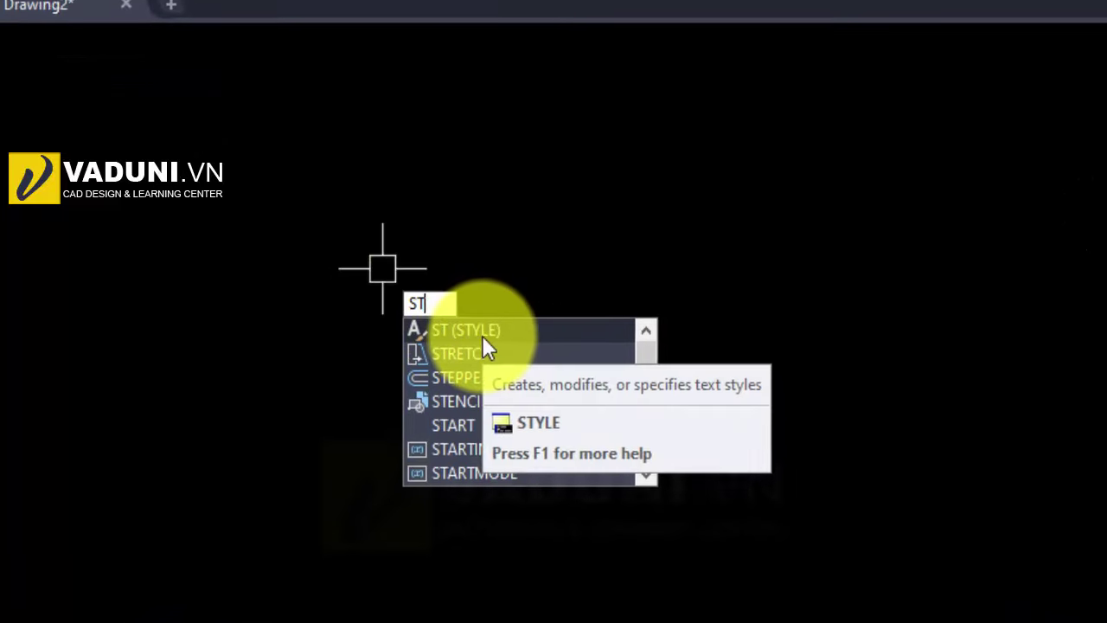
Open the Text Style dialog, showing the Standard and Annotative styles with Standard current in Arial
{"action": "left_click", "coordinate": [483, 330]}
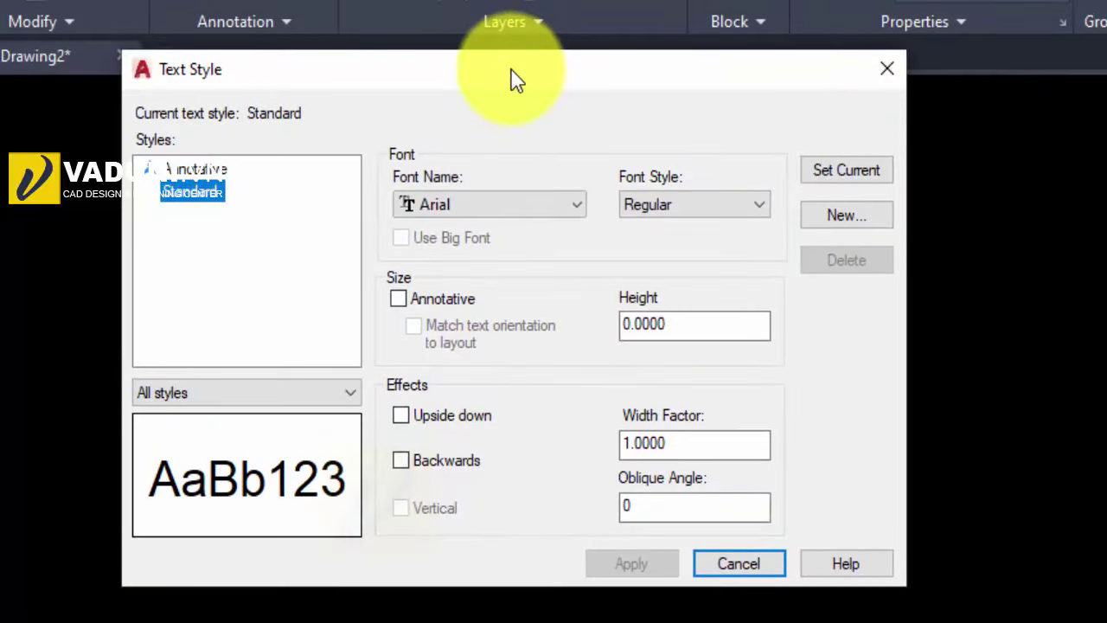
{"action": "key", "text": "Print"}
{"action": "left_click_drag", "start_coordinate": [83, 34], "coordinate": [931, 601]}
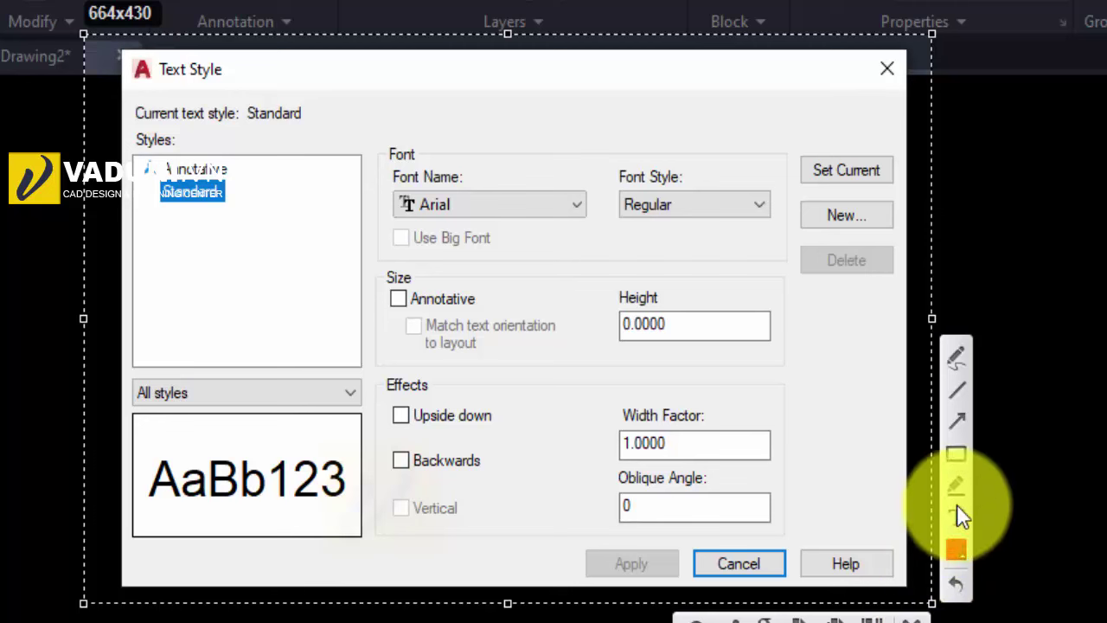
{"action": "left_click", "coordinate": [956, 485]}
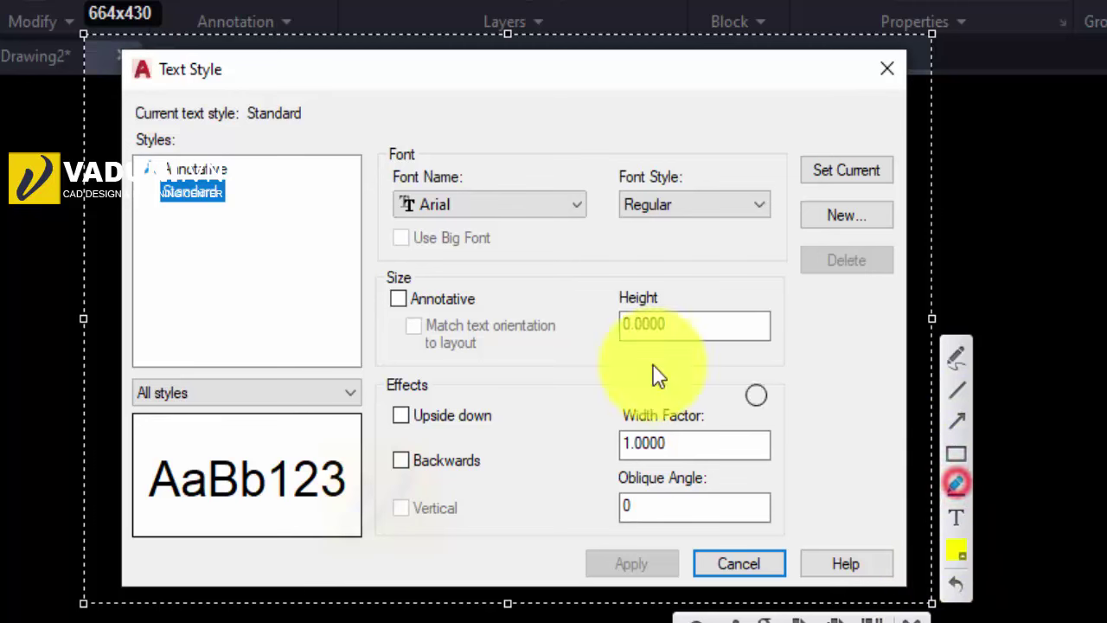
{"action": "left_click_drag", "start_coordinate": [267, 170], "coordinate": [244, 212]}
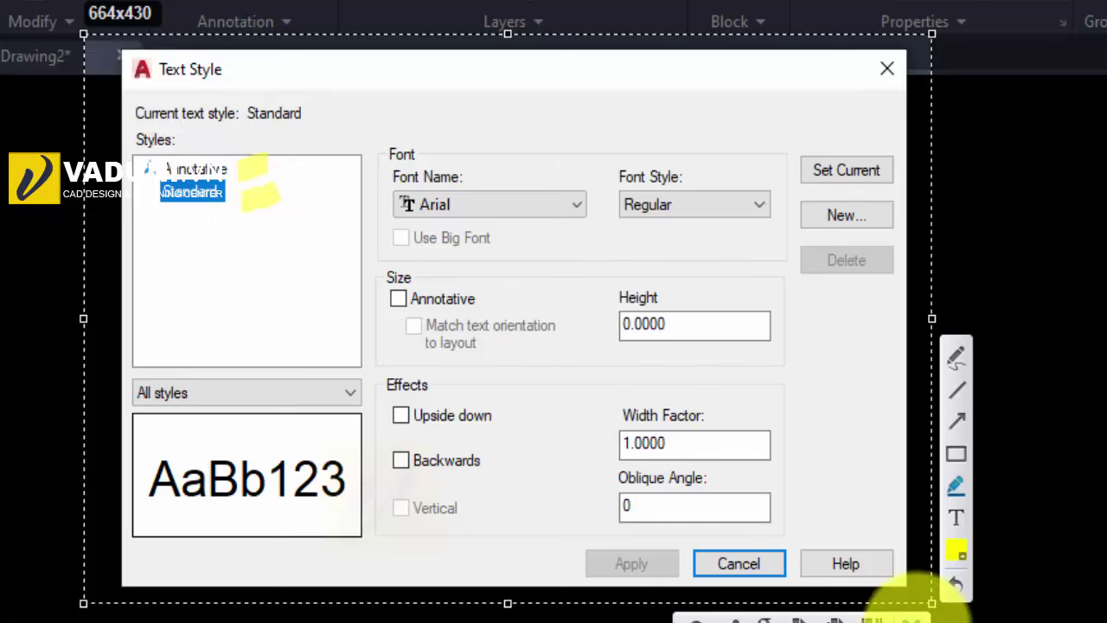
{"action": "left_click", "coordinate": [910, 619]}
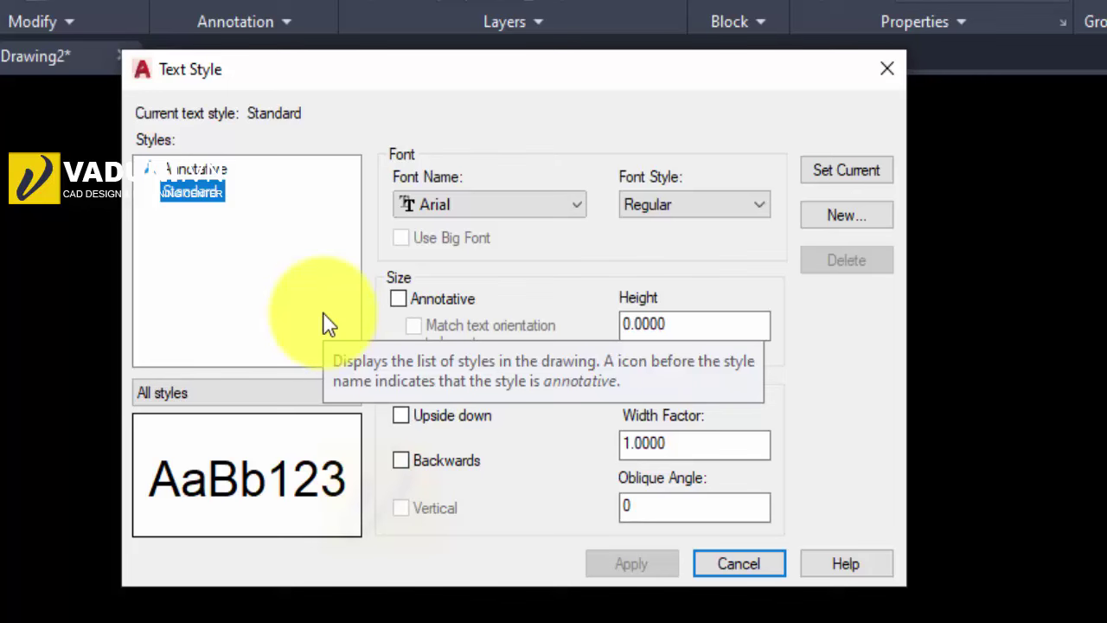
Create a new text style named vd1 and select it to edit its font
{"action": "left_click", "coordinate": [851, 218]}
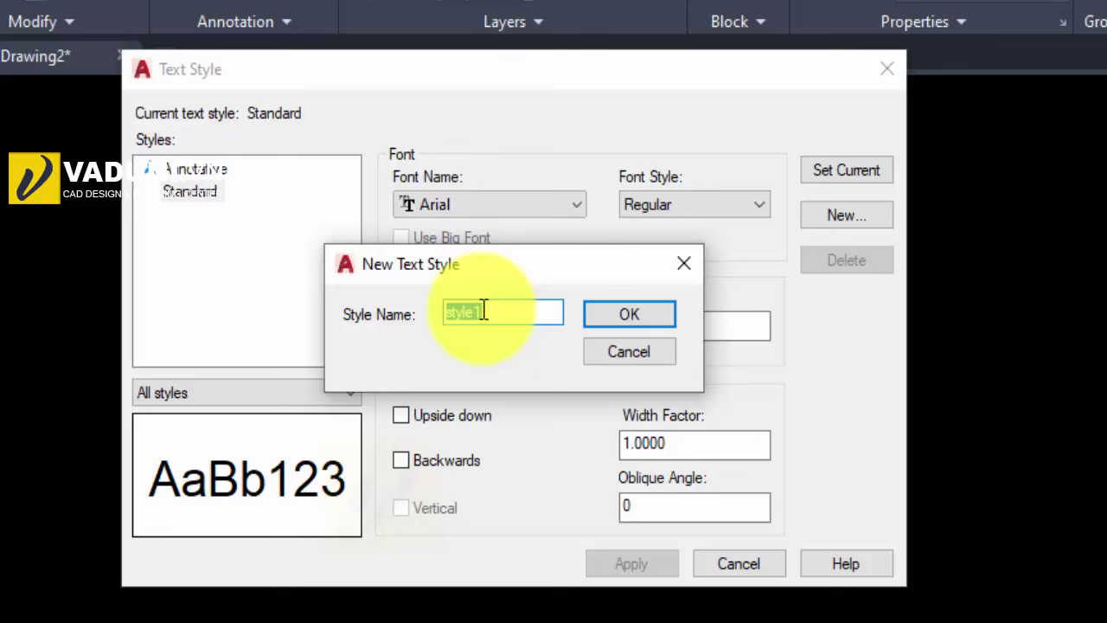
{"action": "type", "text": "vd1"}
{"action": "left_click", "coordinate": [645, 315]}
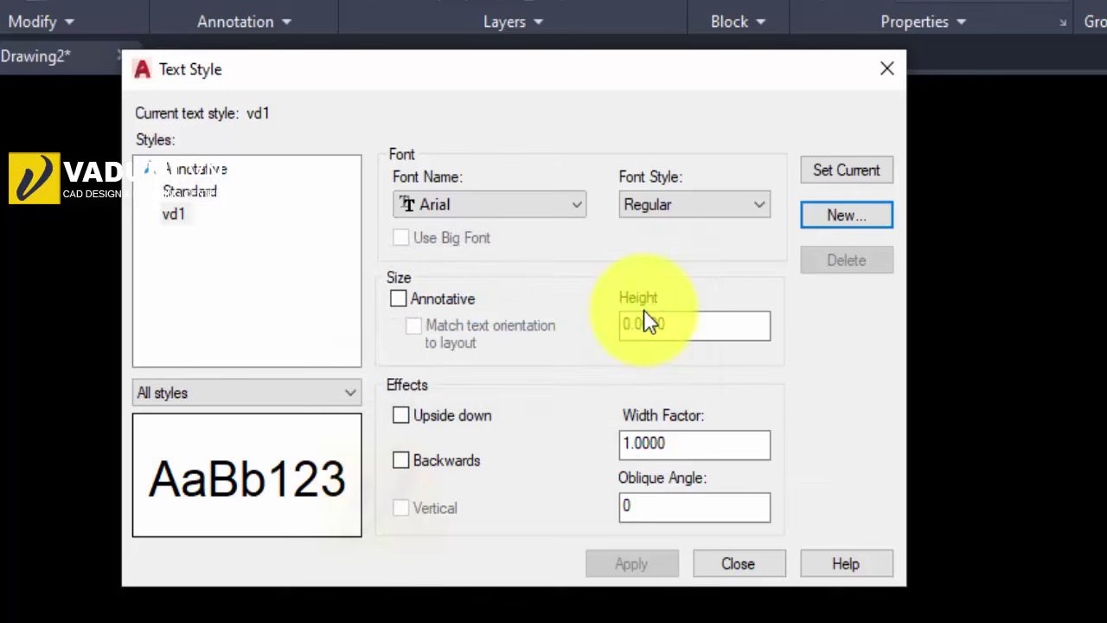
{"action": "left_click", "coordinate": [173, 213]}
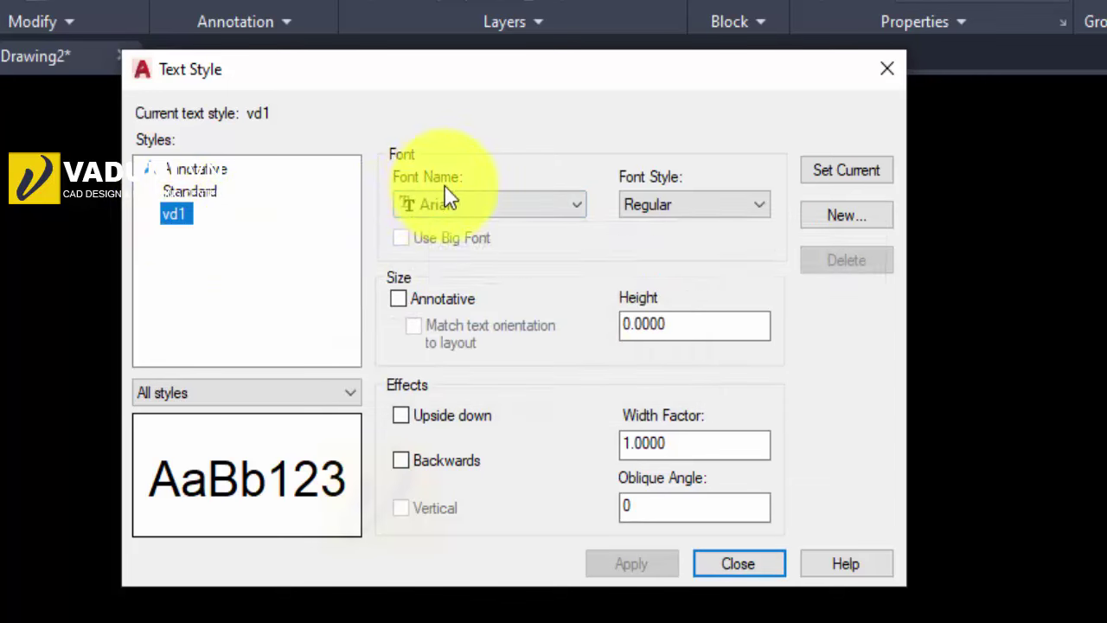
{"action": "left_click", "coordinate": [502, 207]}
{"action": "left_click", "coordinate": [500, 208]}
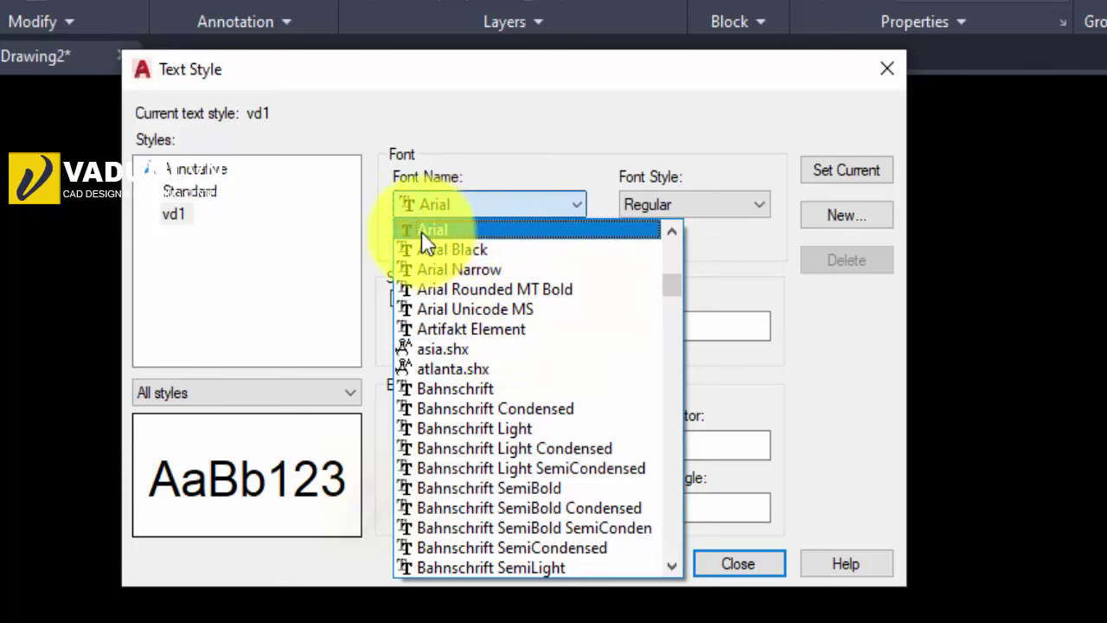
{"action": "left_click", "coordinate": [462, 232]}
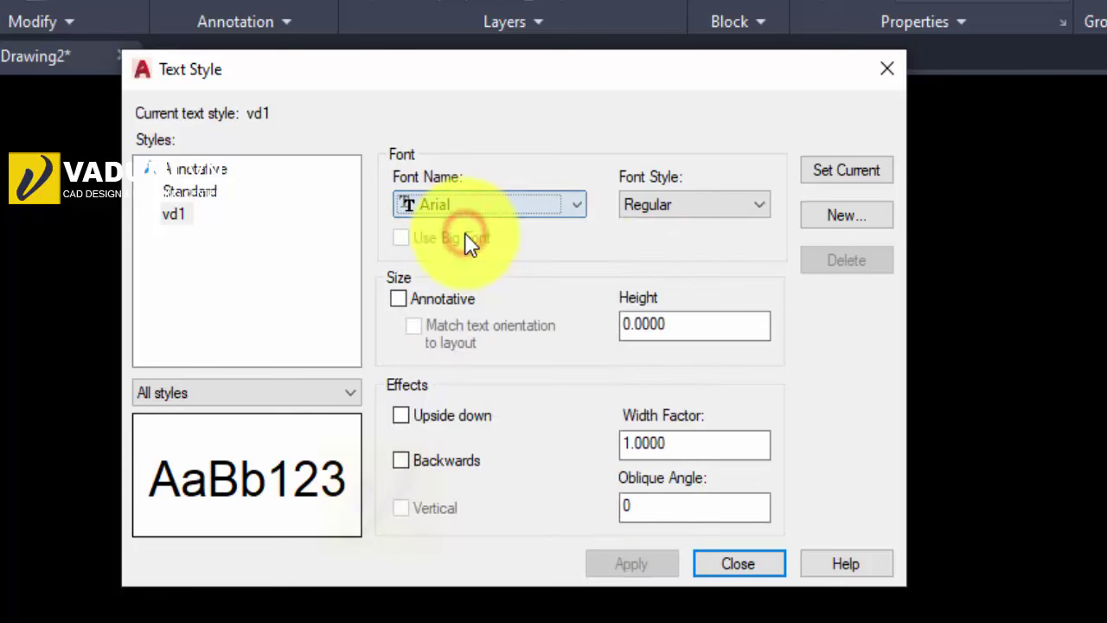
{"action": "left_click", "coordinate": [689, 206]}
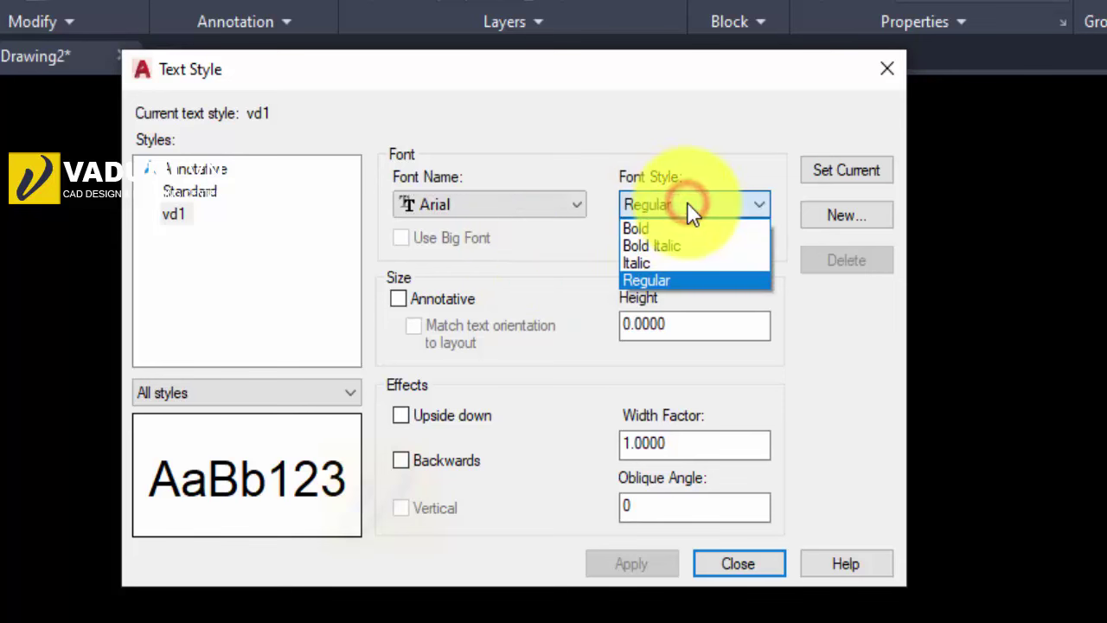
{"action": "left_click", "coordinate": [700, 229]}
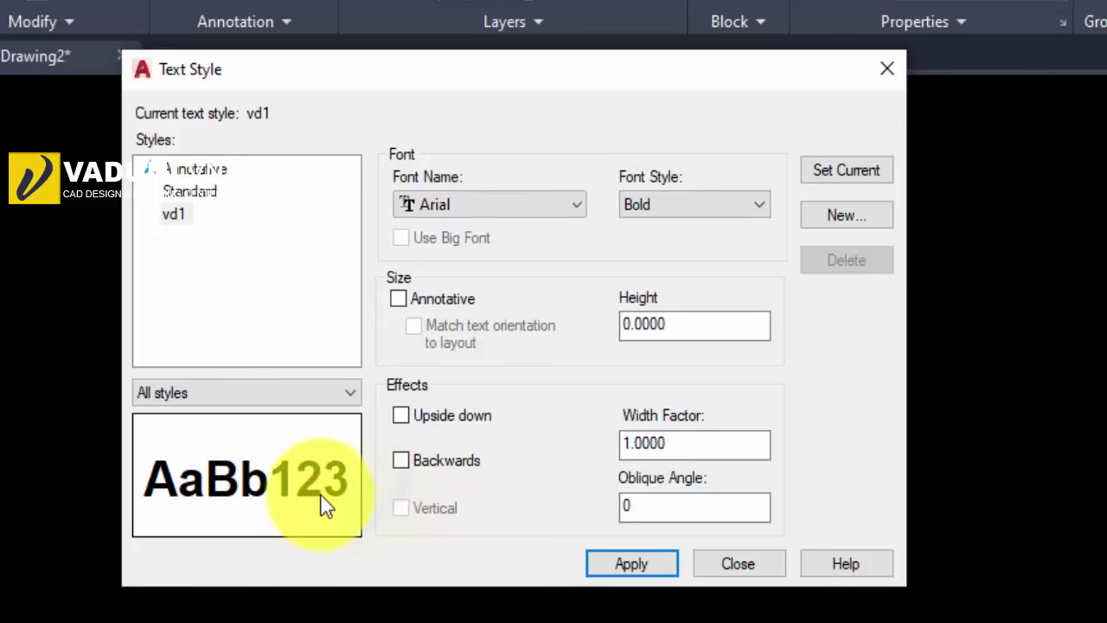
{"action": "left_click", "coordinate": [702, 203]}
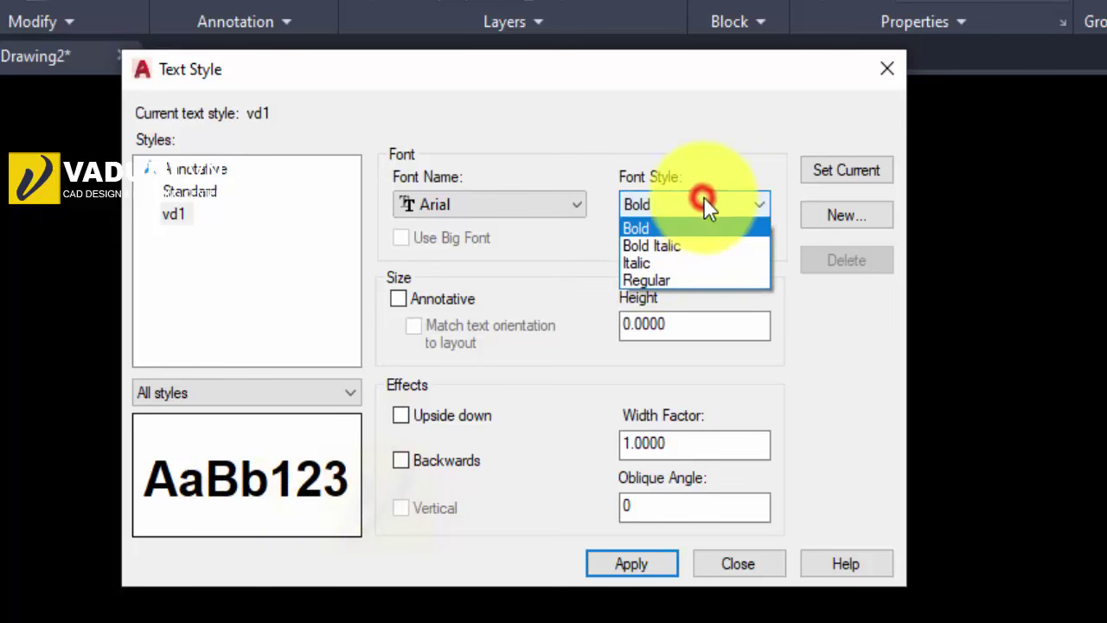
{"action": "left_click", "coordinate": [693, 248]}
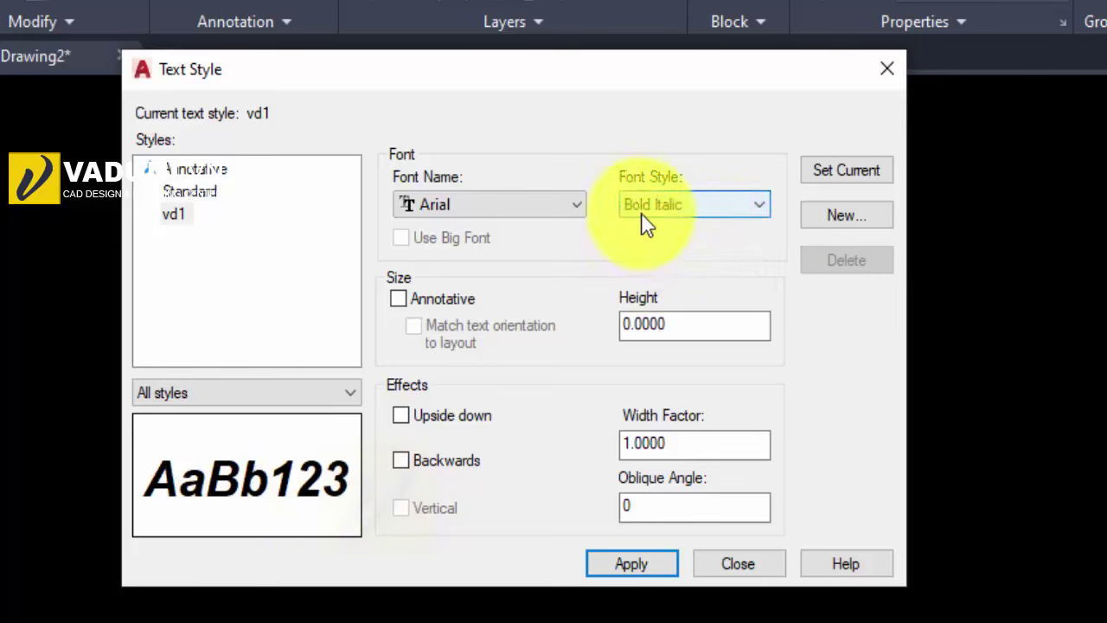
{"action": "left_click", "coordinate": [709, 207]}
{"action": "left_click", "coordinate": [684, 266]}
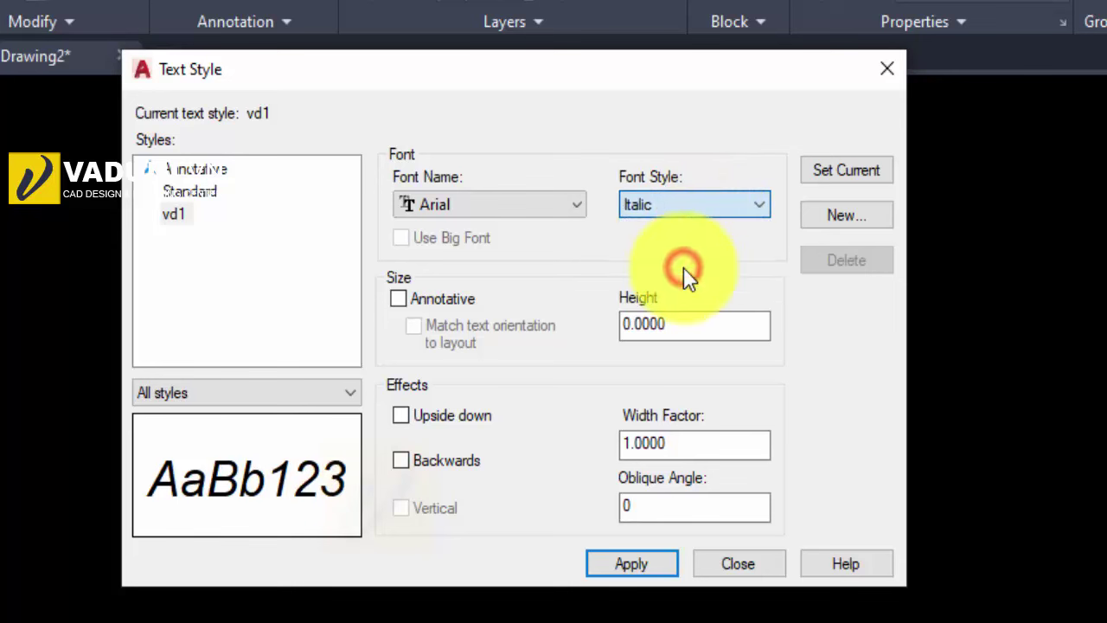
{"action": "left_click", "coordinate": [691, 204]}
{"action": "left_click", "coordinate": [681, 286]}
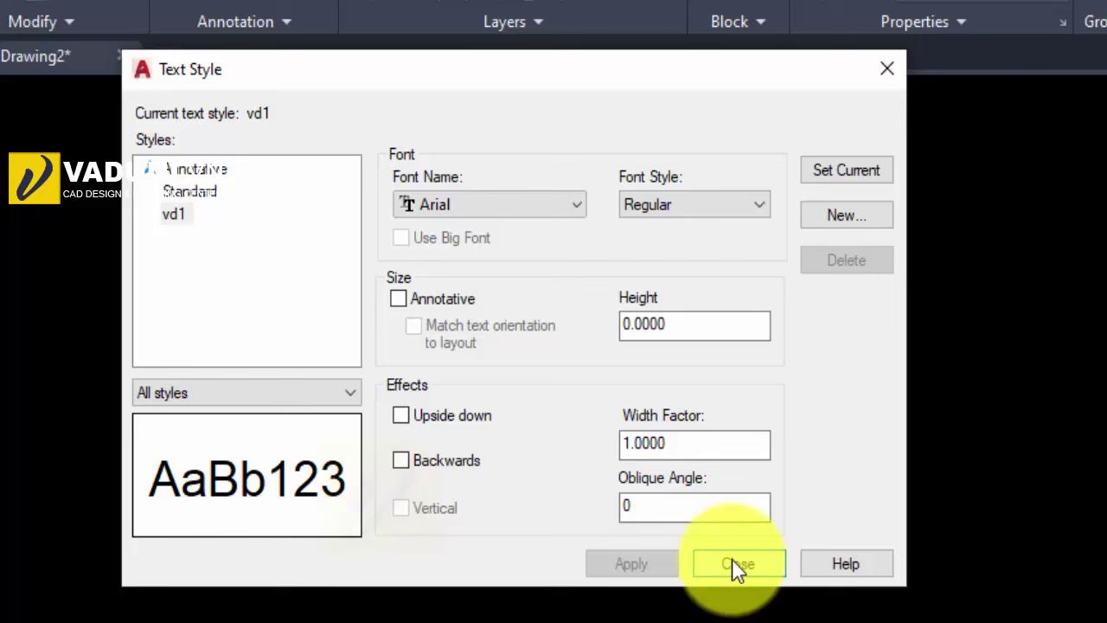
Create a new text style named vd2 and mark it Annotative
{"action": "left_click", "coordinate": [850, 222]}
{"action": "left_click", "coordinate": [849, 223]}
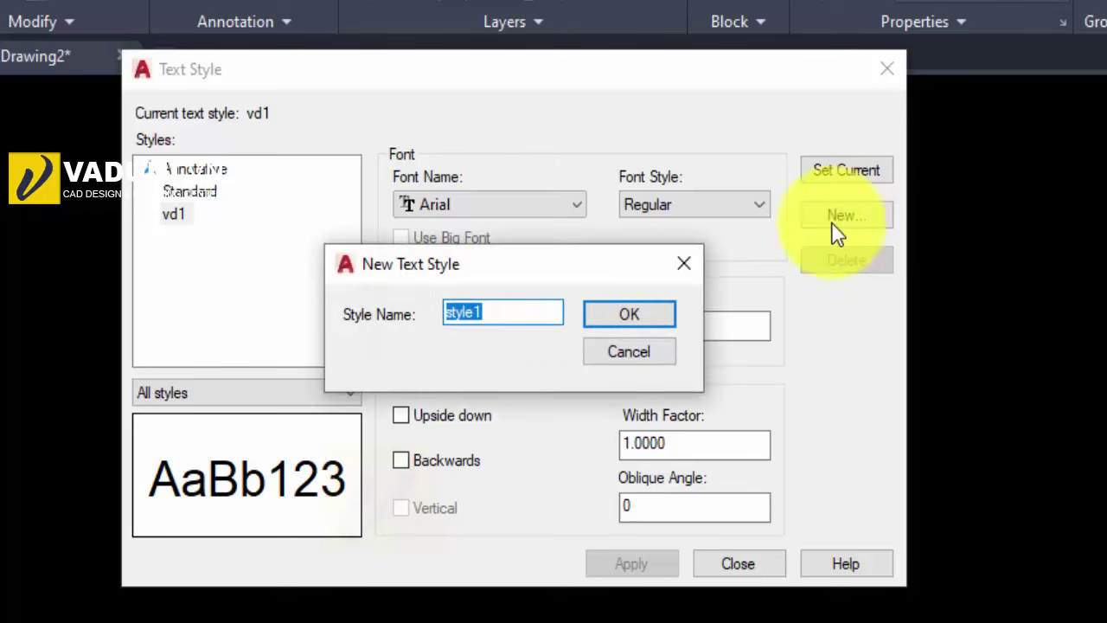
{"action": "double_click", "coordinate": [511, 311]}
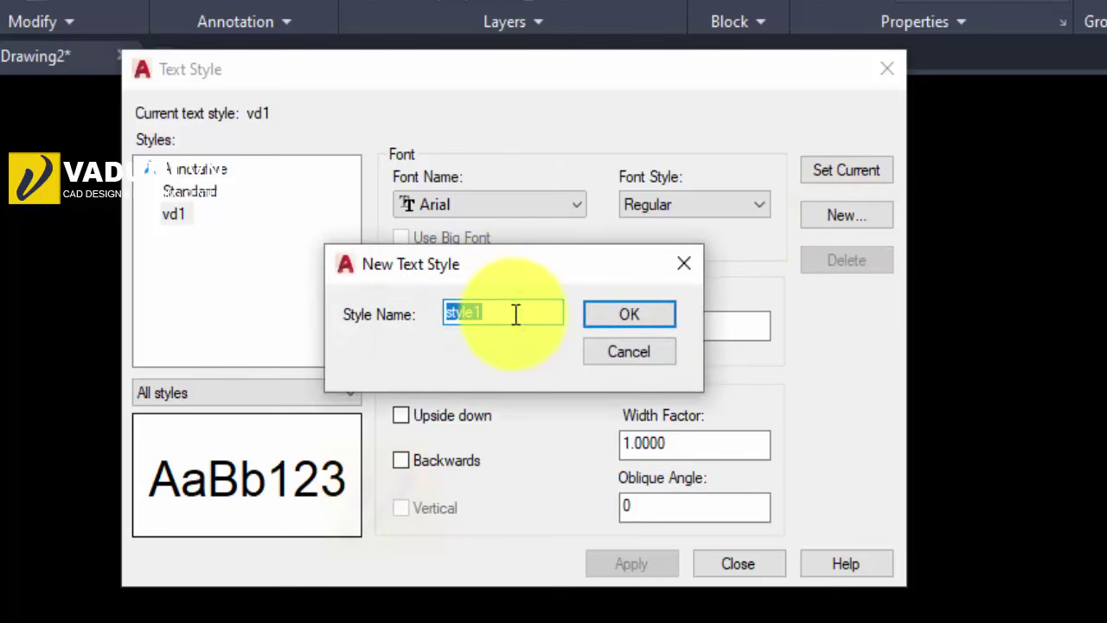
{"action": "type", "text": "vd2"}
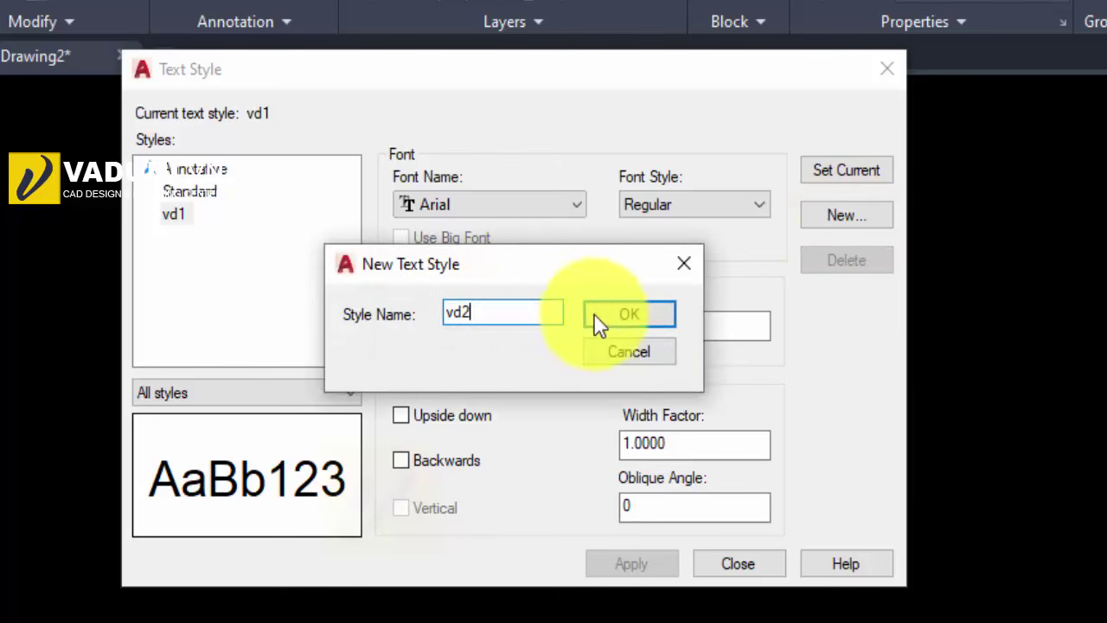
{"action": "left_click", "coordinate": [629, 313]}
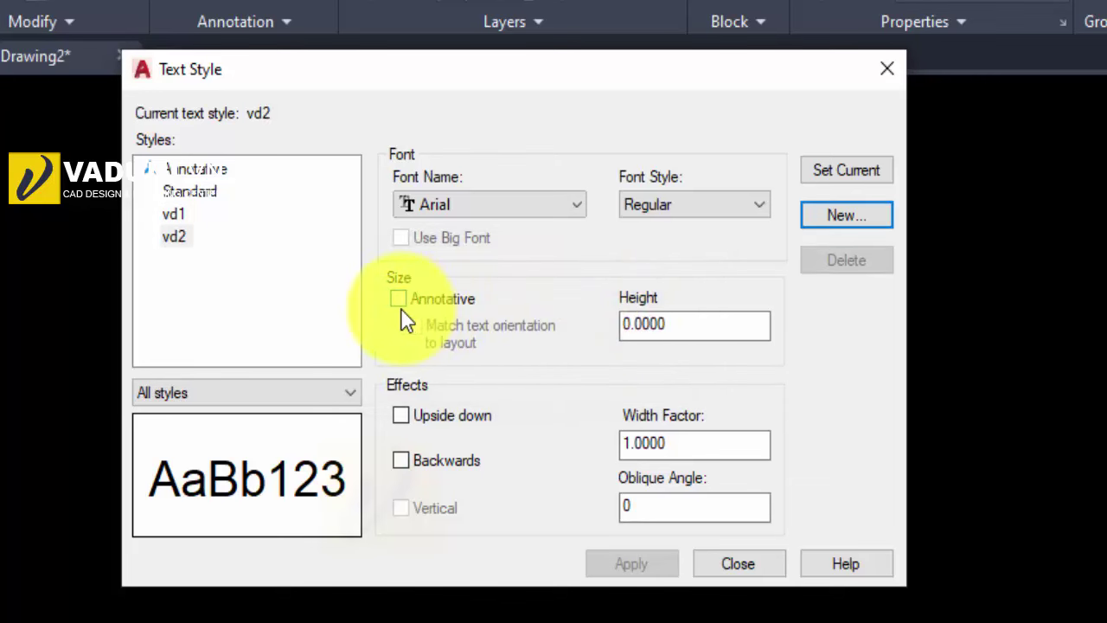
{"action": "left_click", "coordinate": [398, 300]}
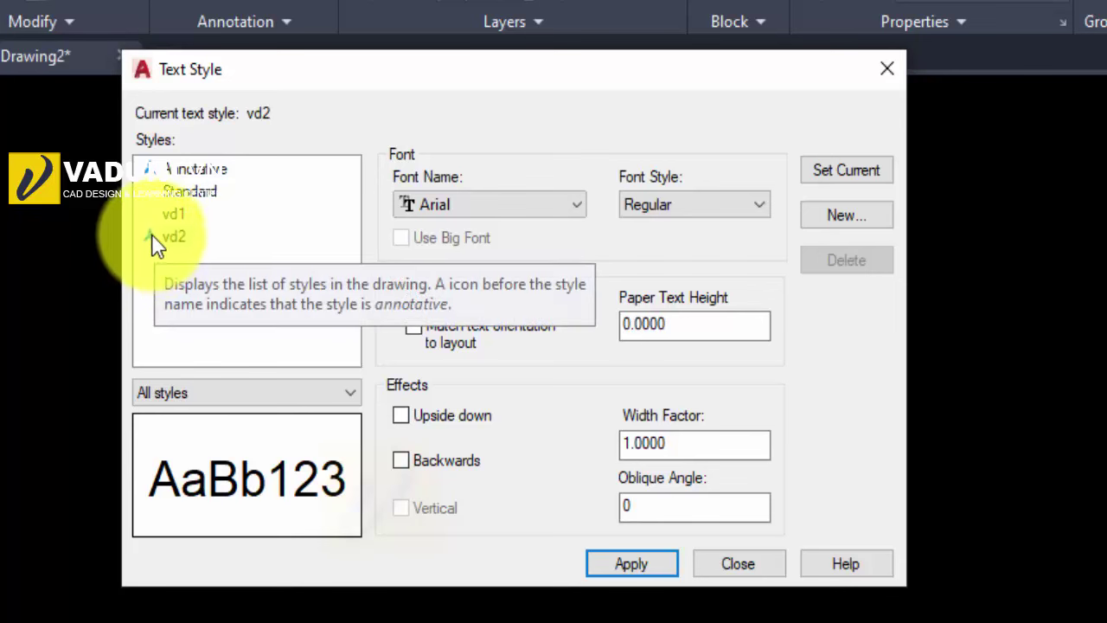
Give vd2 a 2.5 paper text height and match text orientation to the layout
{"action": "double_click", "coordinate": [621, 328]}
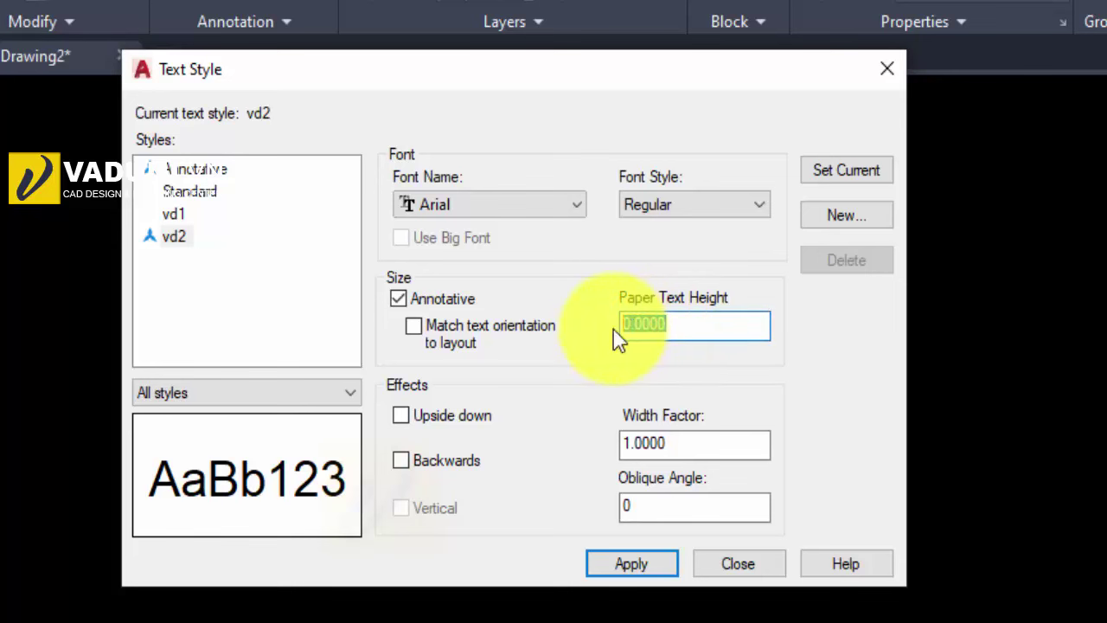
{"action": "mouse_move", "coordinate": [688, 326]}
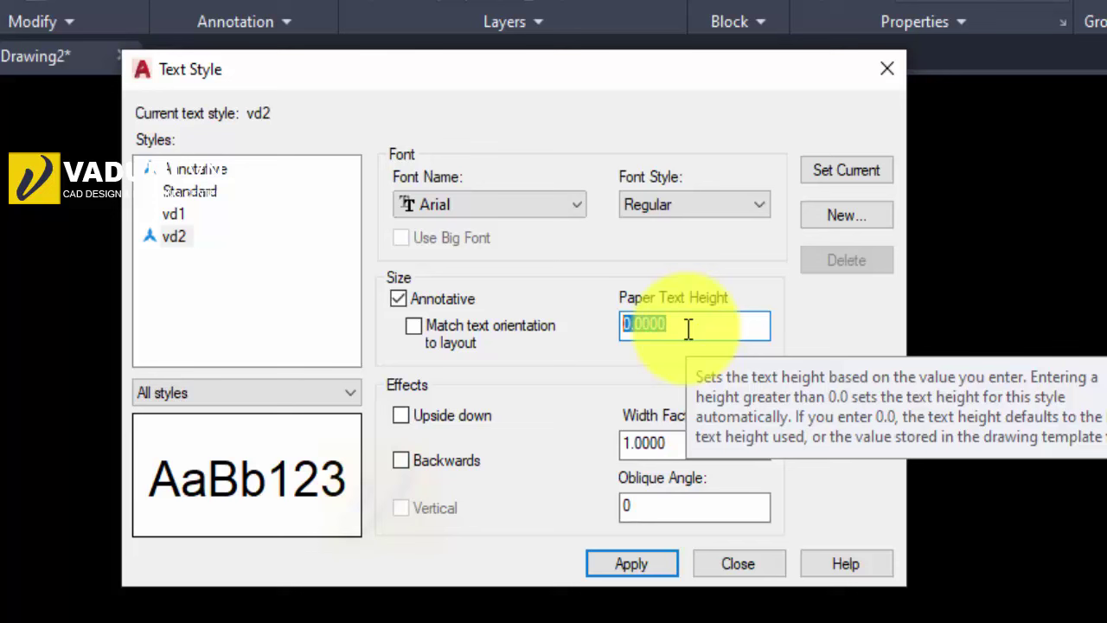
{"action": "type", "text": "2.5"}
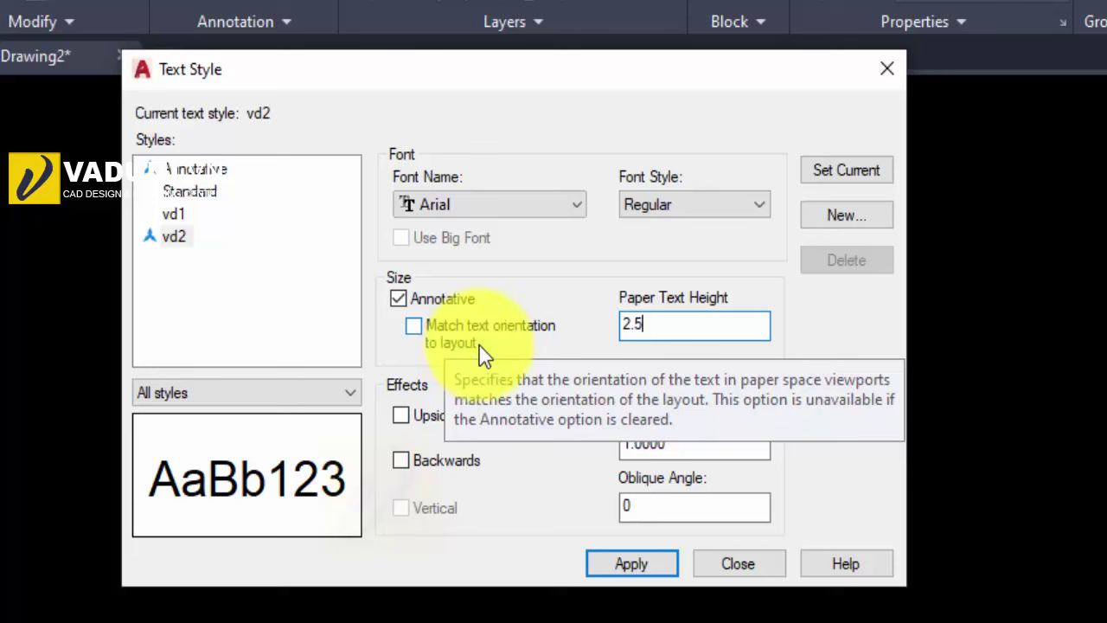
{"action": "left_click", "coordinate": [413, 326]}
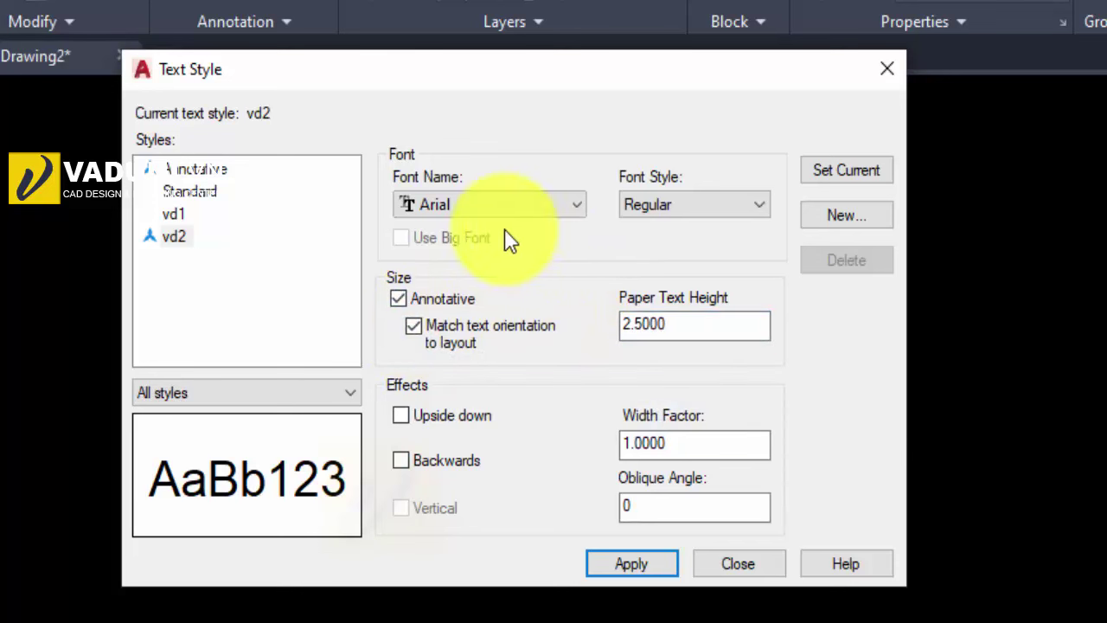
Switch to vd1, decline saving the pending changes, and close the Text Style dialog
{"action": "left_click", "coordinate": [177, 216]}
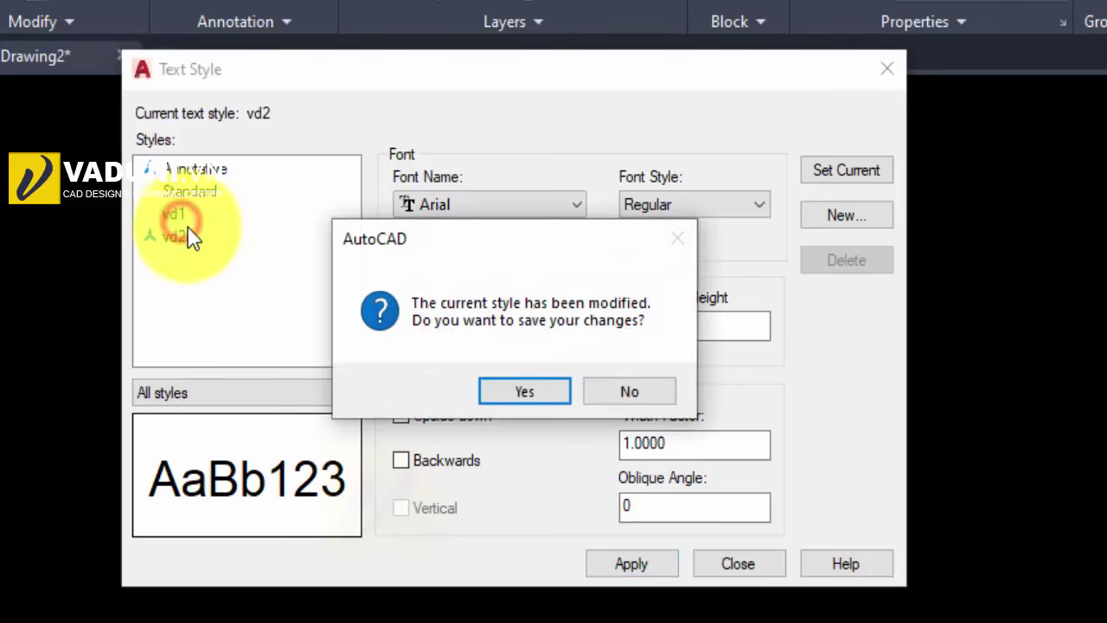
{"action": "left_click", "coordinate": [628, 389]}
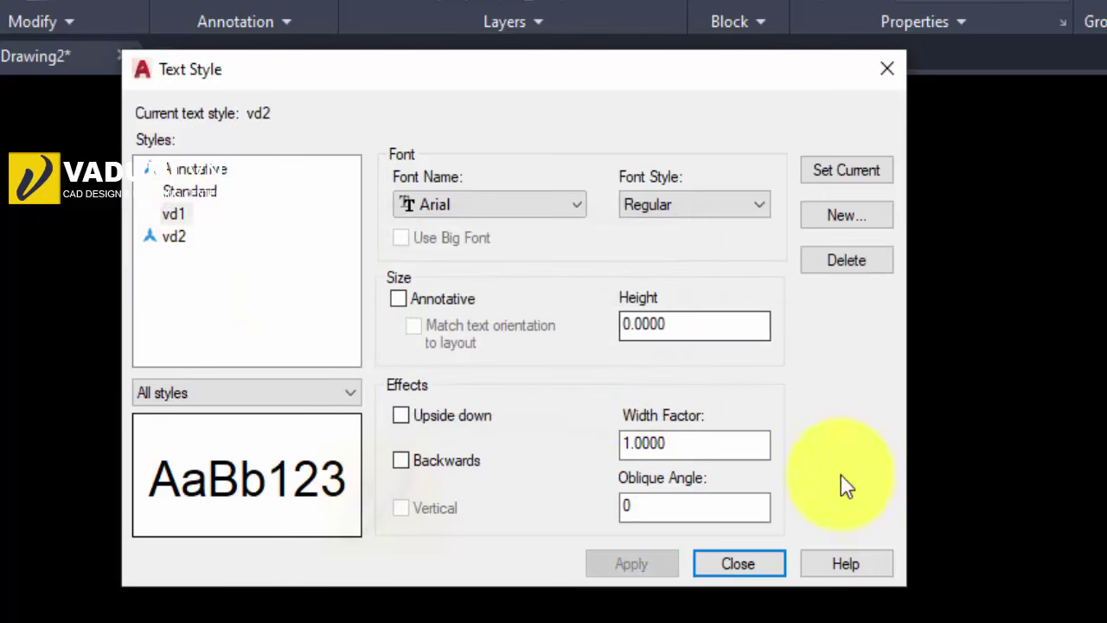
{"action": "left_click", "coordinate": [757, 567]}
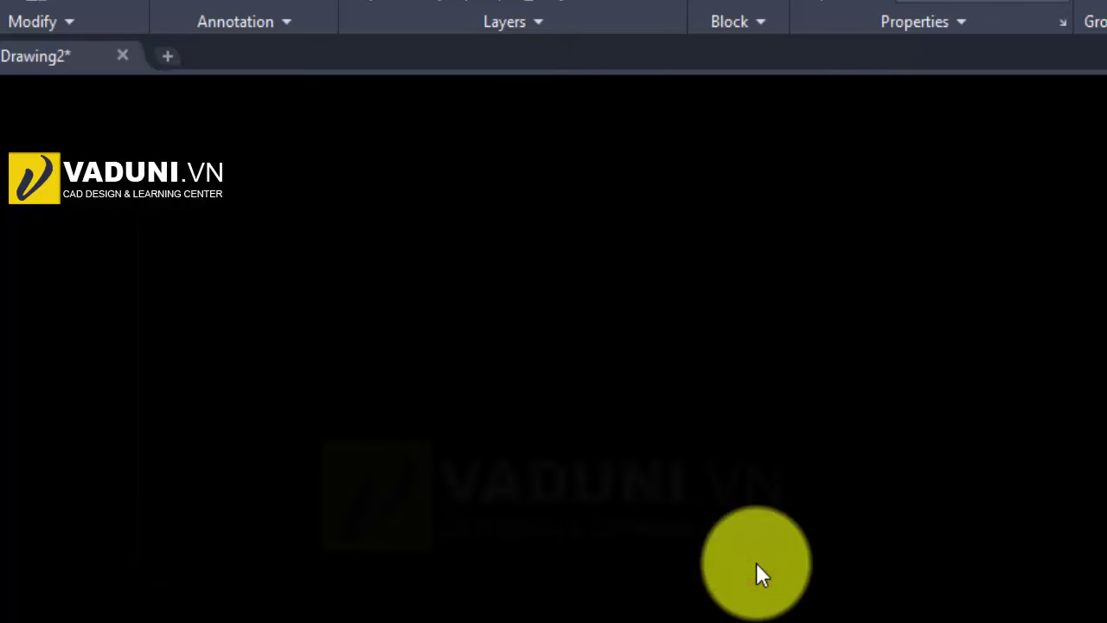
Reopen the text styles with ST and make vd2 annotative
{"action": "type", "text": "s"}
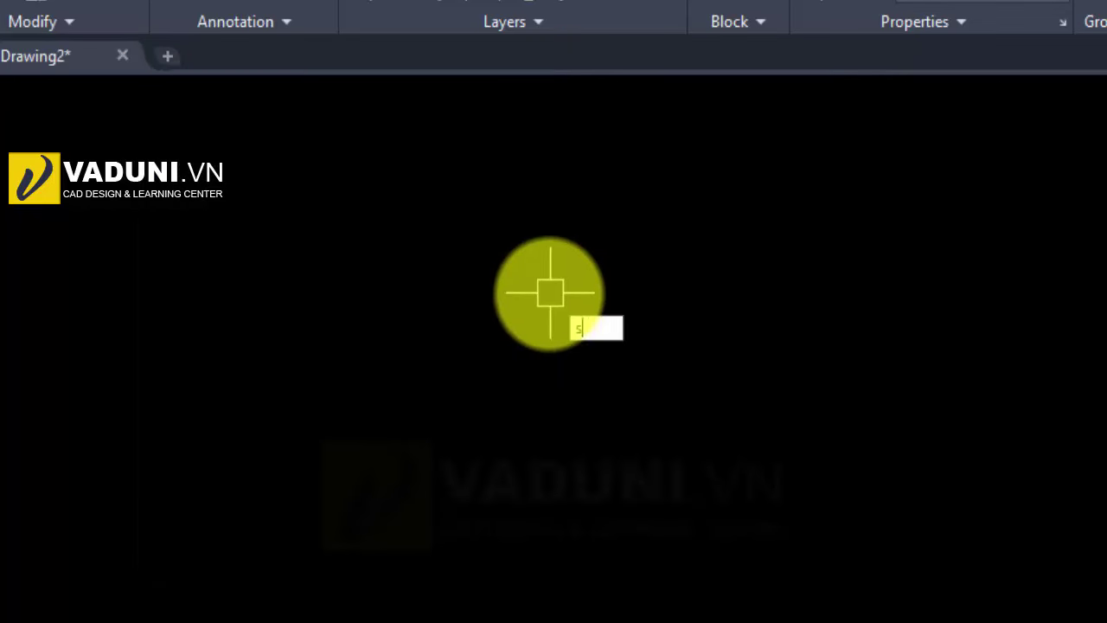
{"action": "type", "text": "t"}
{"action": "key", "text": "Return"}
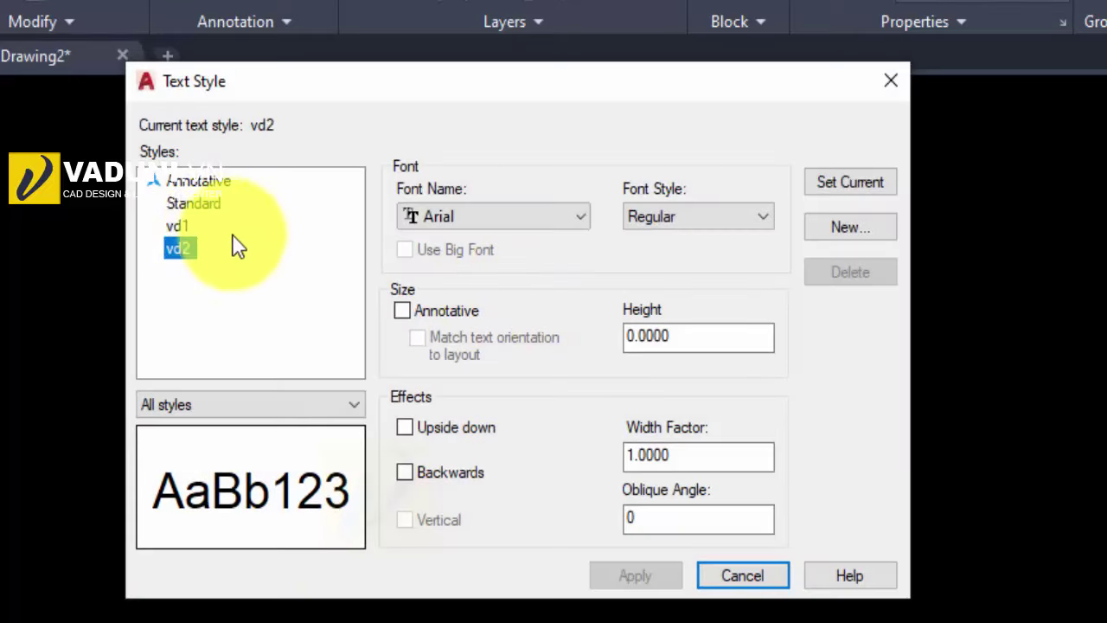
{"action": "left_click", "coordinate": [179, 225]}
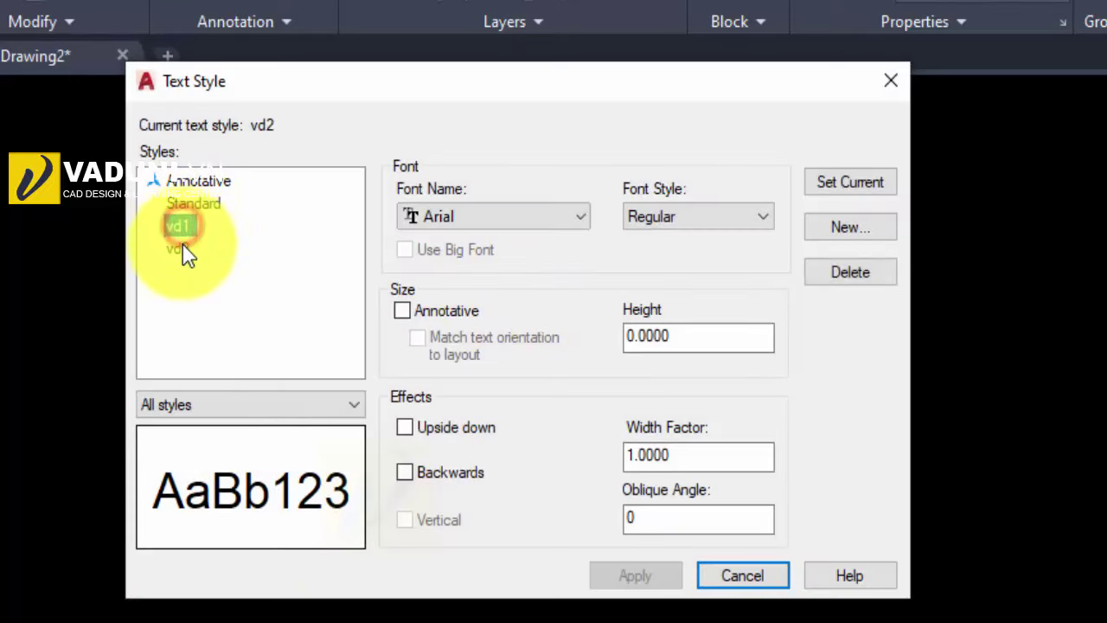
{"action": "left_click", "coordinate": [181, 248]}
{"action": "left_click", "coordinate": [402, 311]}
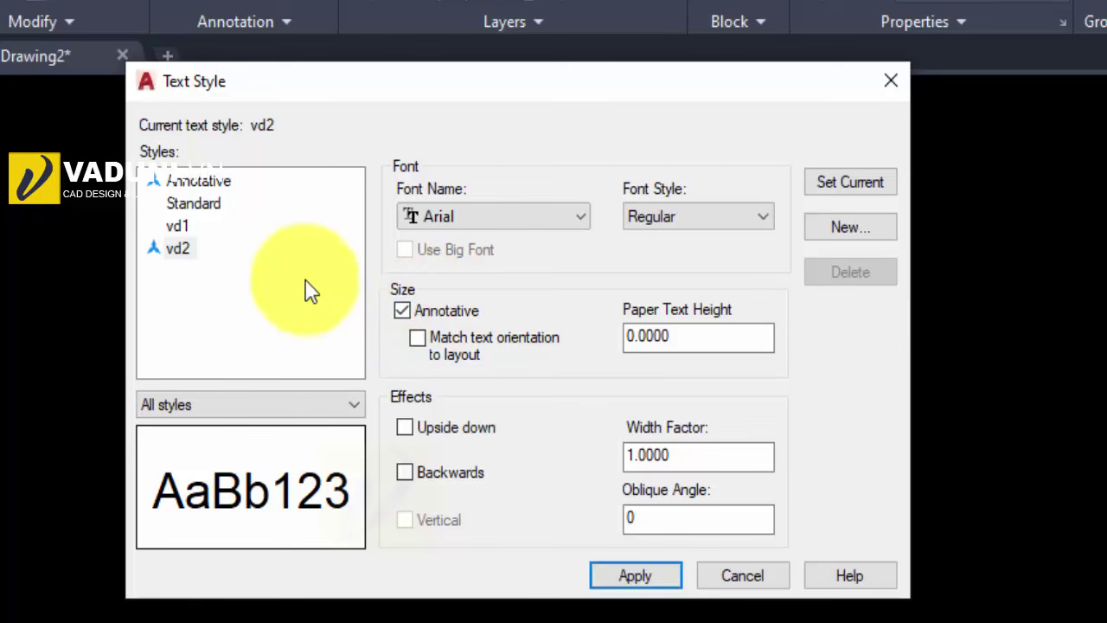
{"action": "left_click", "coordinate": [649, 574]}
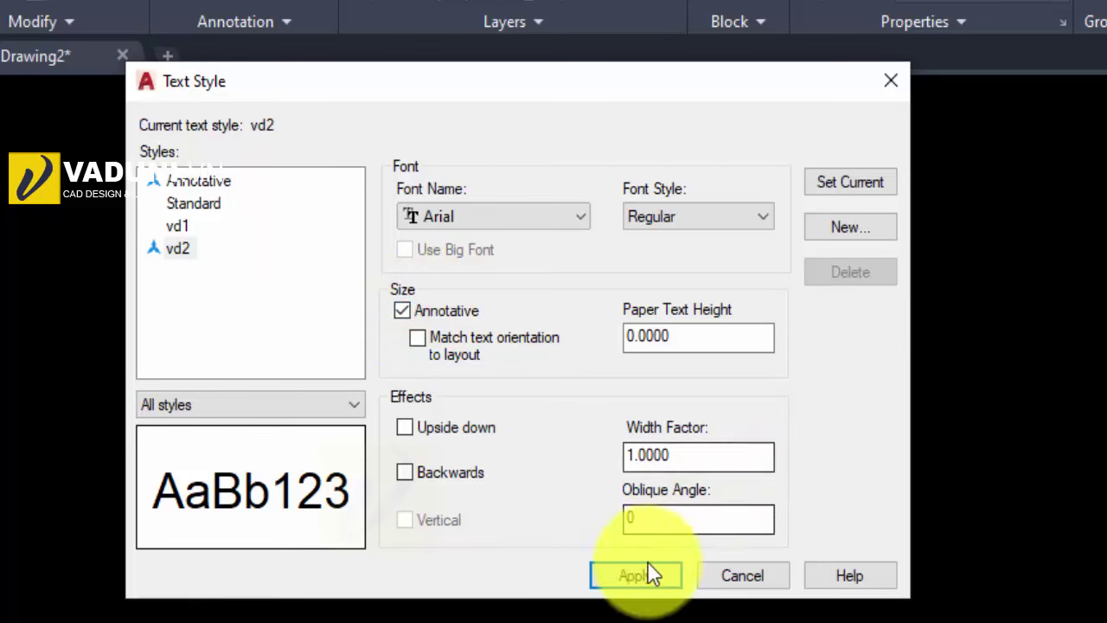
Set vd2's paper text height to 2.5 and match its orientation to the layout
{"action": "left_click", "coordinate": [719, 345]}
{"action": "left_click_drag", "start_coordinate": [663, 343], "coordinate": [600, 351]}
{"action": "type", "text": "2"}
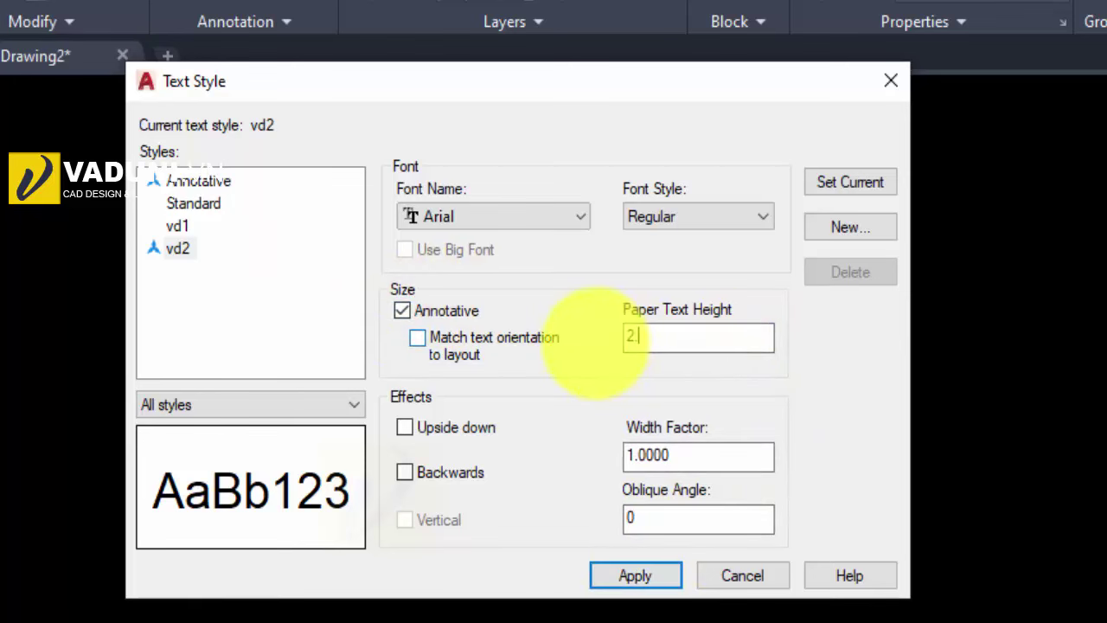
{"action": "type", "text": ".5"}
{"action": "left_click", "coordinate": [646, 578]}
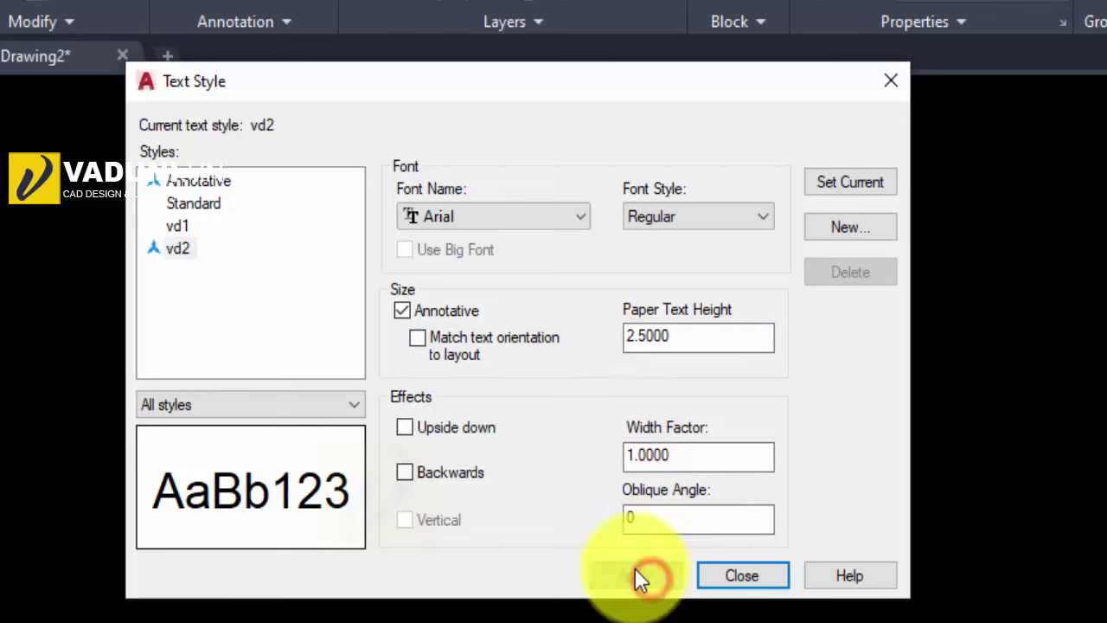
{"action": "left_click", "coordinate": [417, 338]}
{"action": "left_click", "coordinate": [635, 575]}
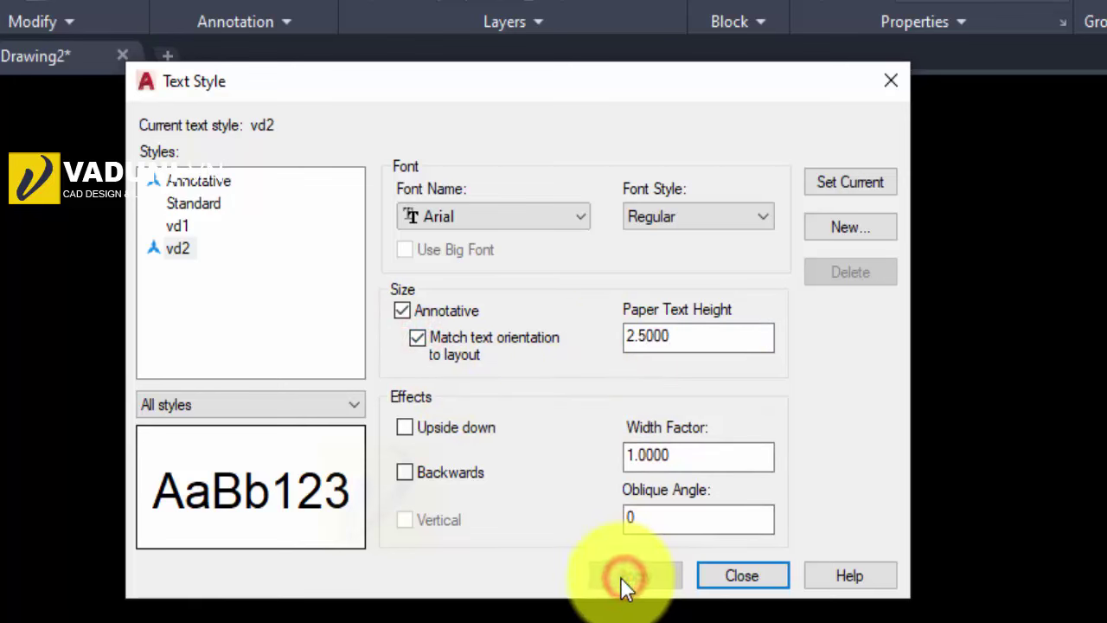
Make vd1 the current text style and close the dialog
{"action": "left_click", "coordinate": [177, 226]}
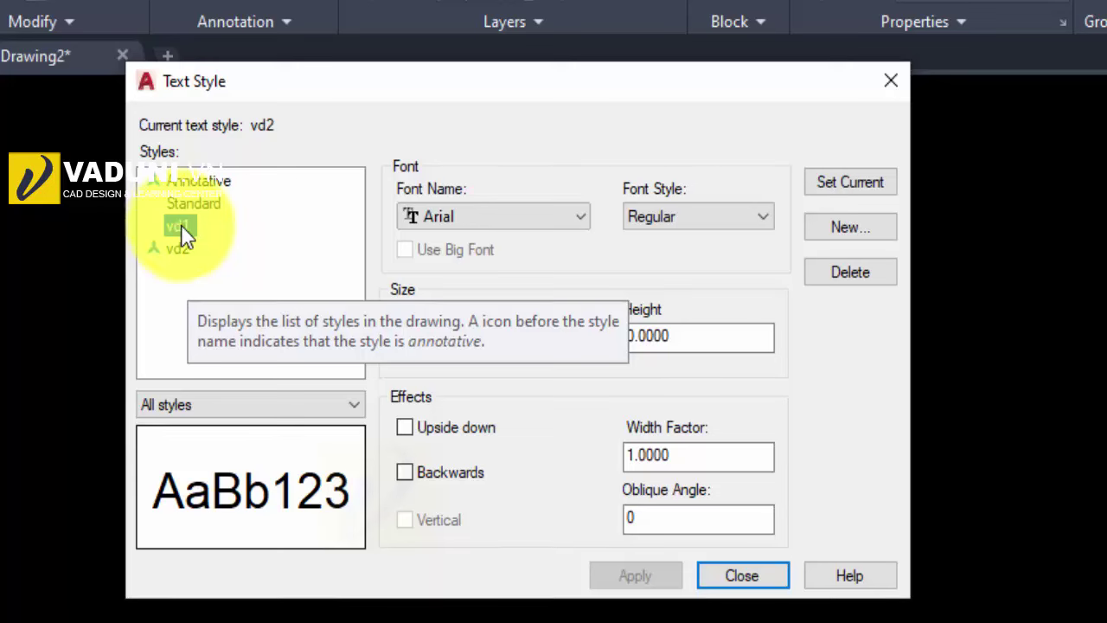
{"action": "left_click", "coordinate": [855, 186]}
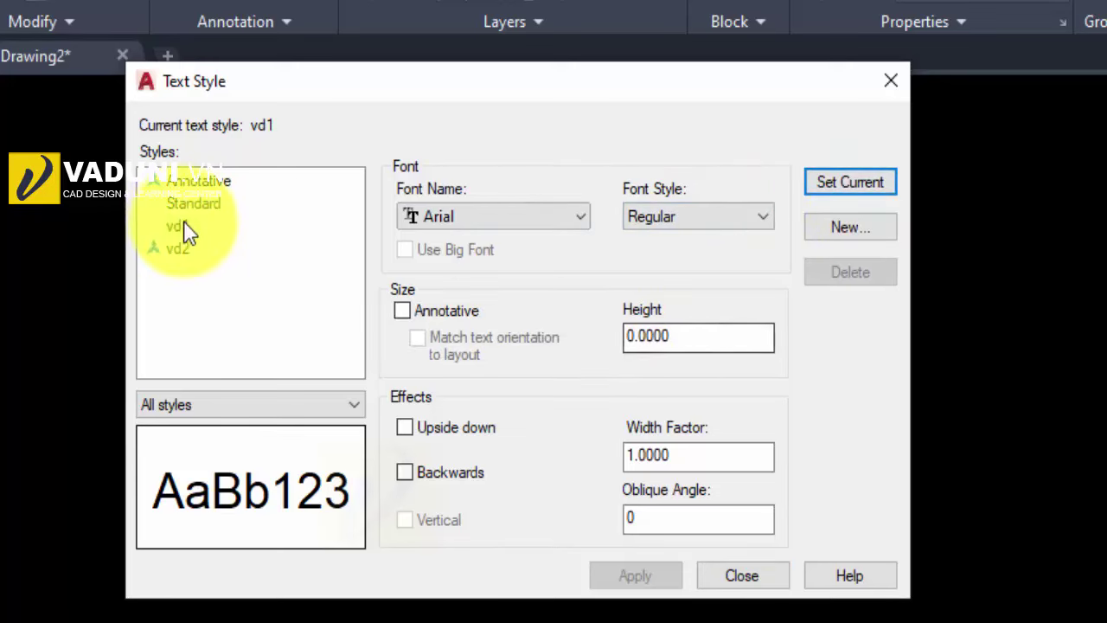
{"action": "left_click", "coordinate": [179, 226]}
{"action": "left_click", "coordinate": [861, 183]}
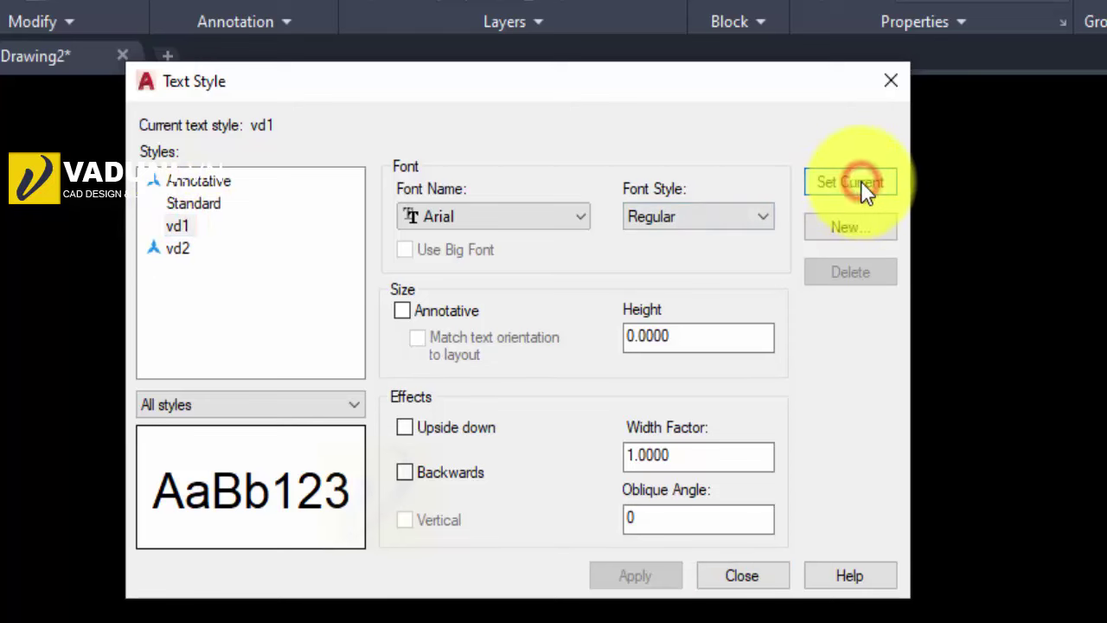
{"action": "left_click", "coordinate": [754, 577]}
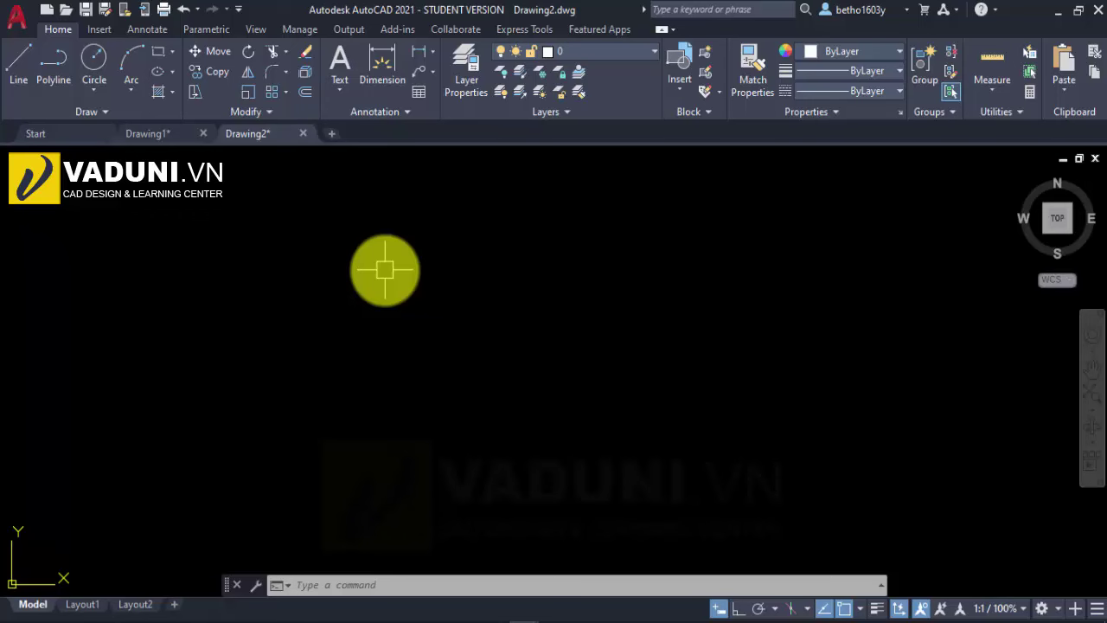
Place a multiline text box by picking two corners with the MTEXT command
{"action": "type", "text": "T"}
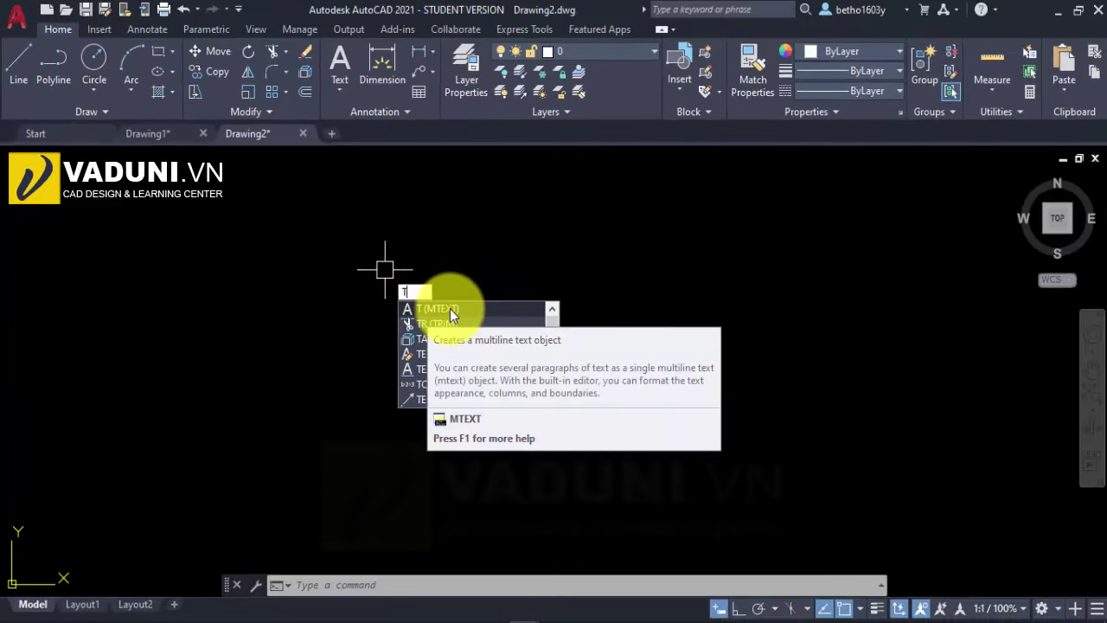
{"action": "left_click", "coordinate": [449, 307]}
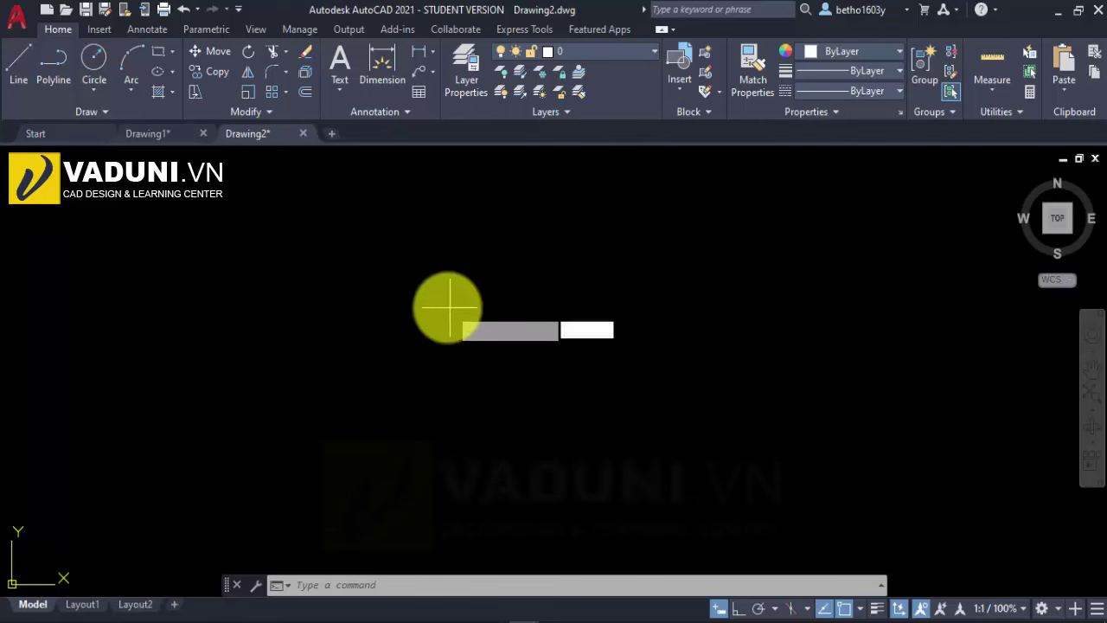
{"action": "left_click", "coordinate": [350, 207]}
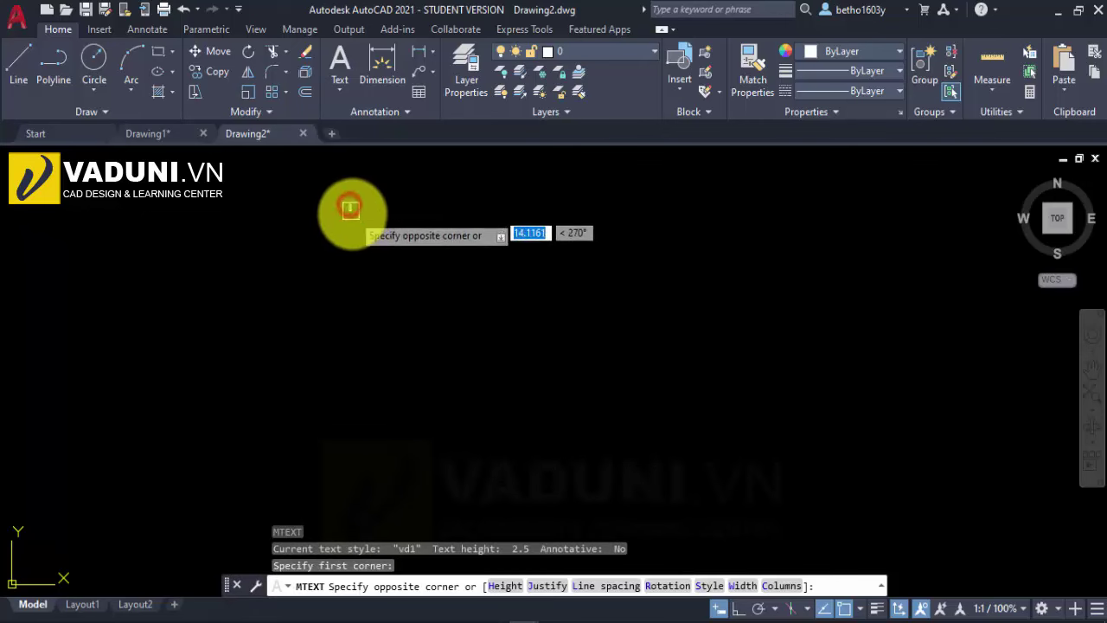
{"action": "left_click", "coordinate": [511, 289]}
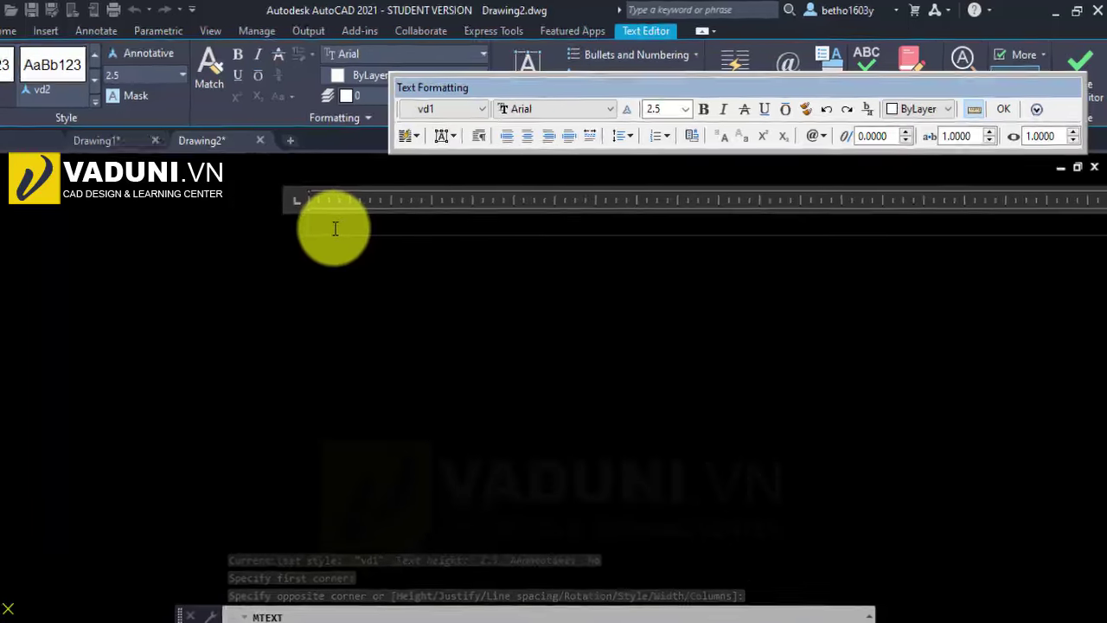
Type 'dfsdfdsfsdfdfsf' and underline it, leaving it neither bold nor italic
{"action": "type", "text": "dfsd"}
{"action": "type", "text": "fdsfsdfdf"}
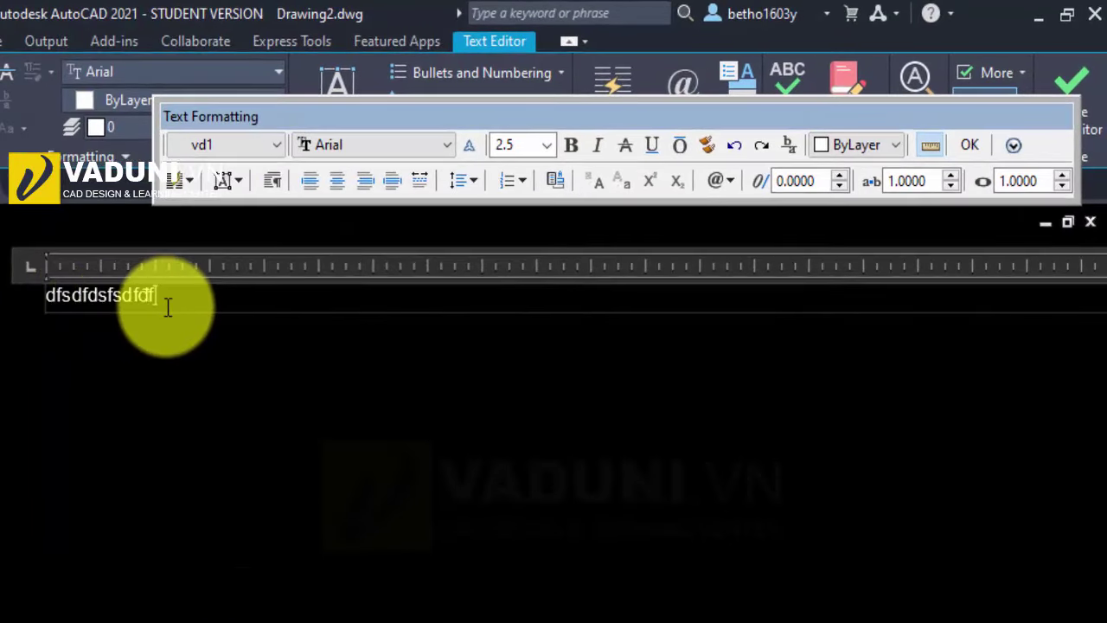
{"action": "type", "text": "sf"}
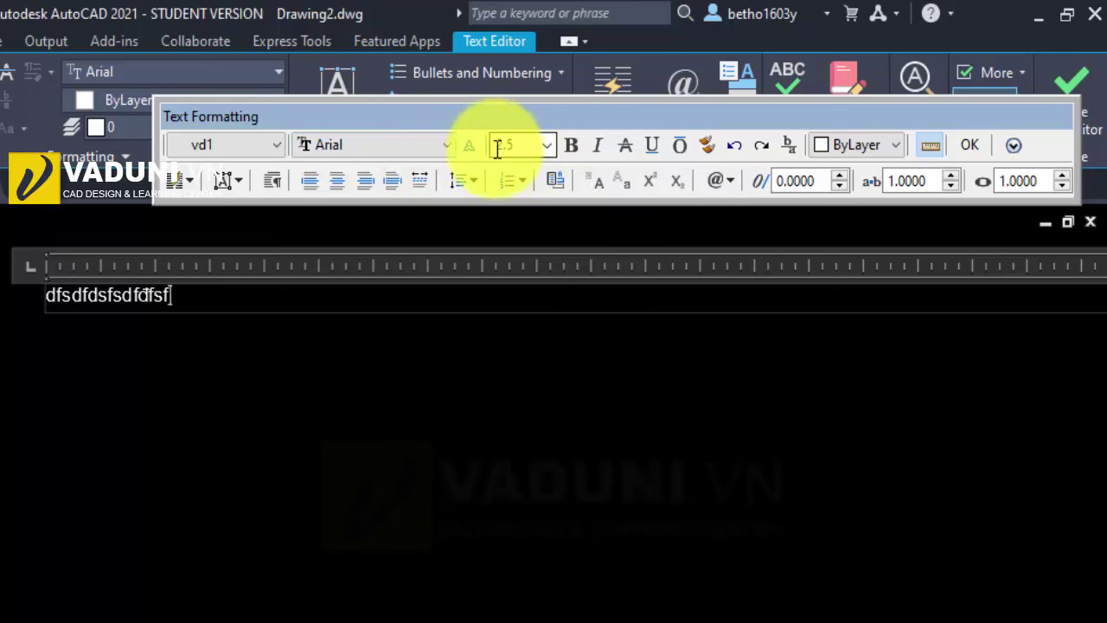
{"action": "left_click_drag", "start_coordinate": [198, 296], "coordinate": [49, 324]}
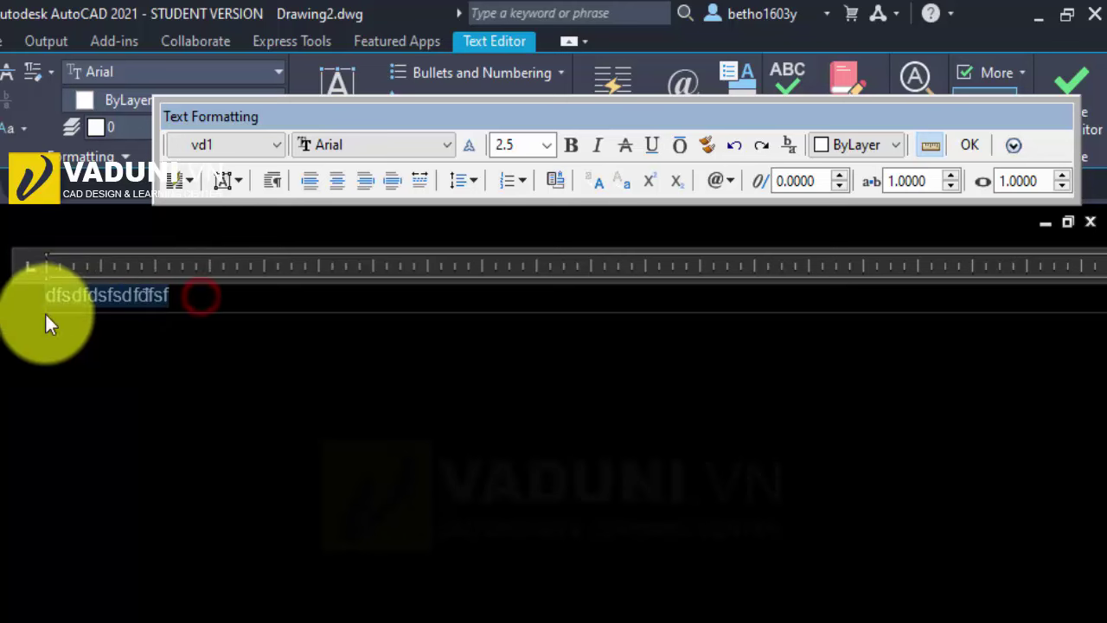
{"action": "left_click", "coordinate": [571, 145]}
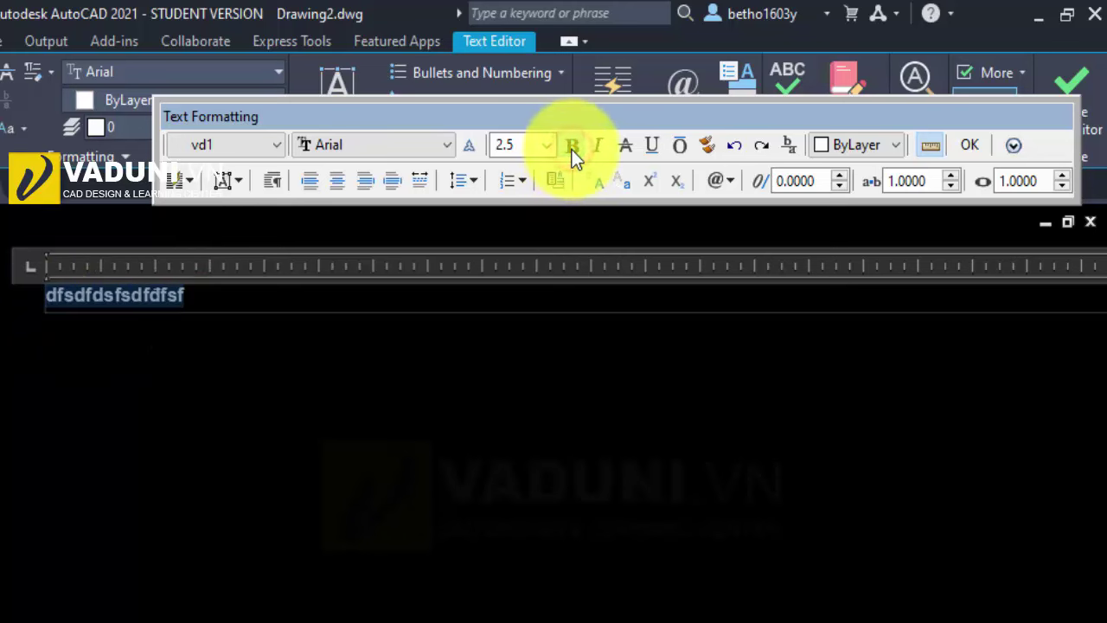
{"action": "left_click", "coordinate": [576, 144]}
{"action": "left_click", "coordinate": [605, 148]}
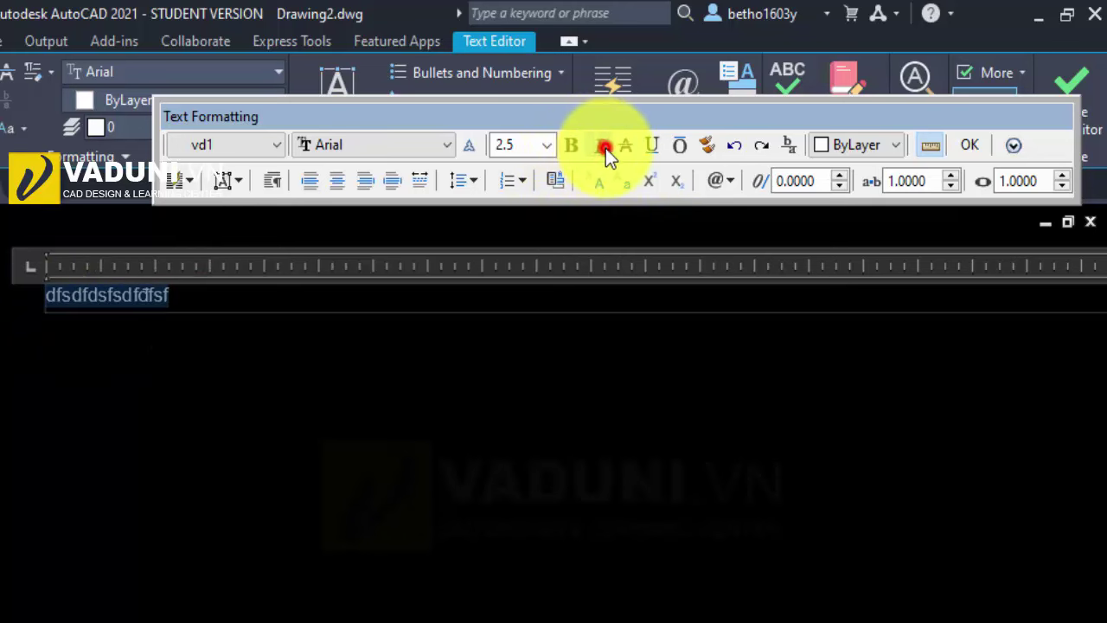
{"action": "left_click", "coordinate": [649, 147]}
{"action": "left_click", "coordinate": [596, 146]}
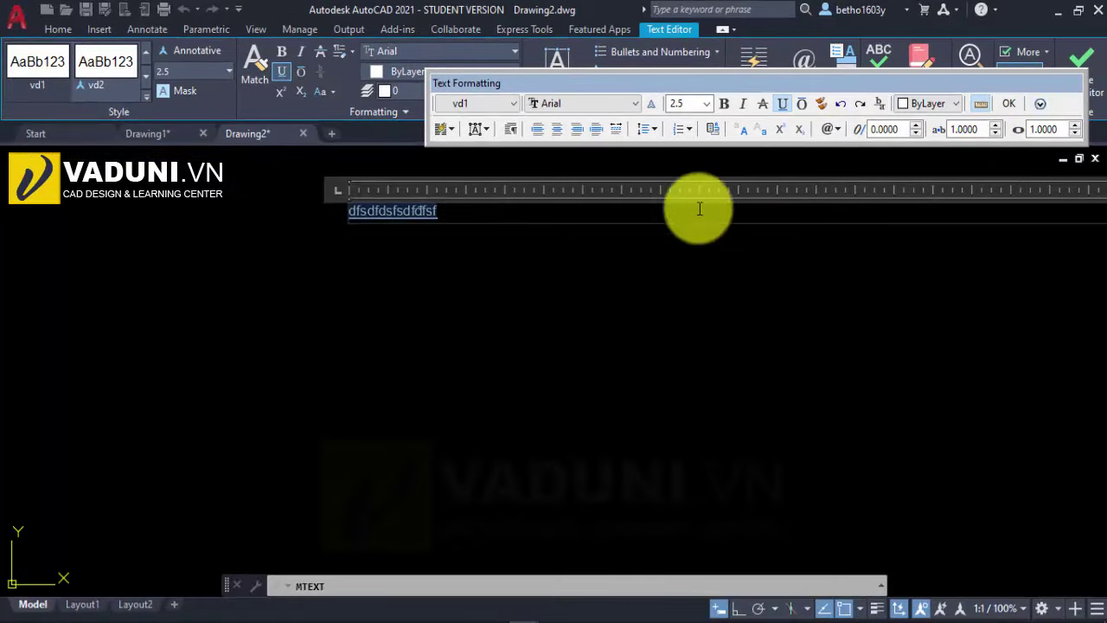
Hide the floating text formatting toolbar in Editor Settings and close the text editor
{"action": "scroll", "coordinate": [409, 172], "scroll_direction": "up", "scroll_amount": 5}
{"action": "left_click_drag", "start_coordinate": [603, 85], "coordinate": [421, 194]}
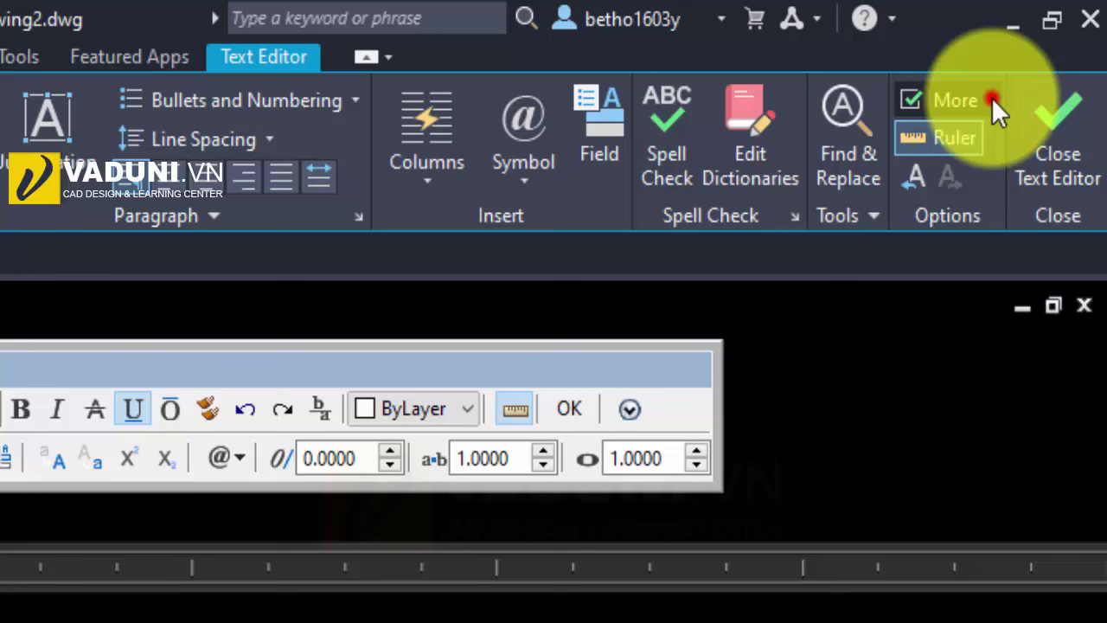
{"action": "left_click", "coordinate": [1047, 49]}
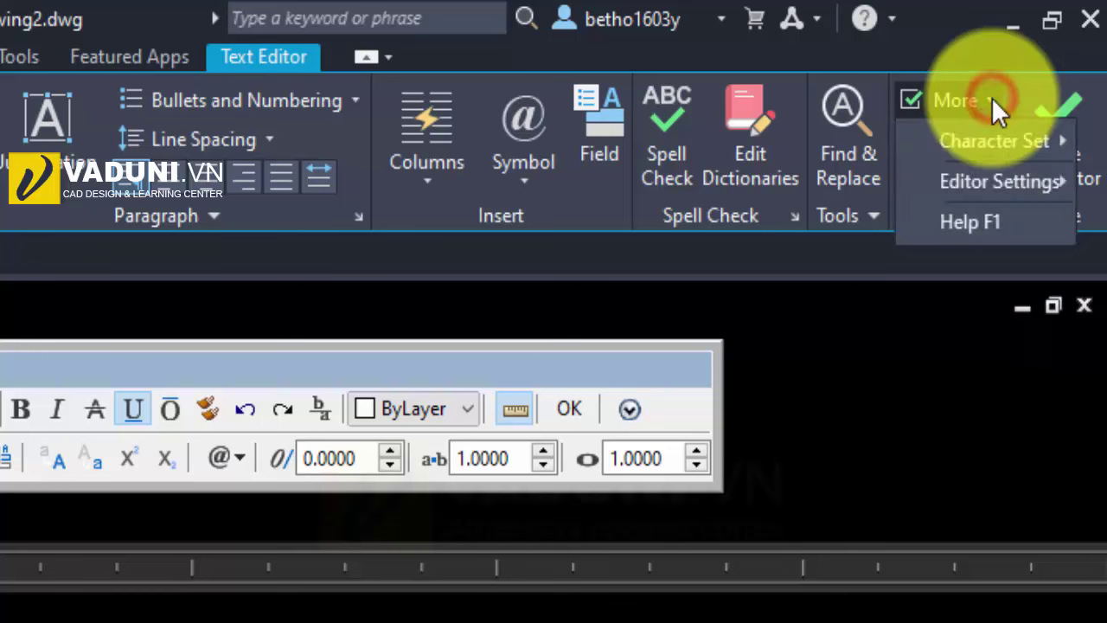
{"action": "mouse_move", "coordinate": [1017, 149]}
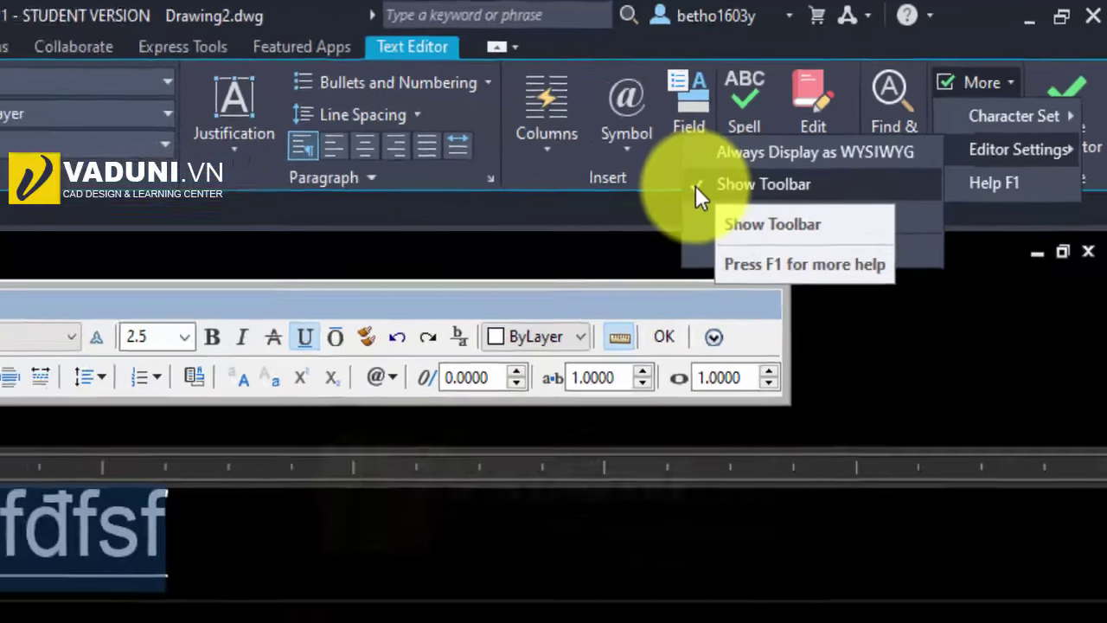
{"action": "left_click", "coordinate": [609, 224]}
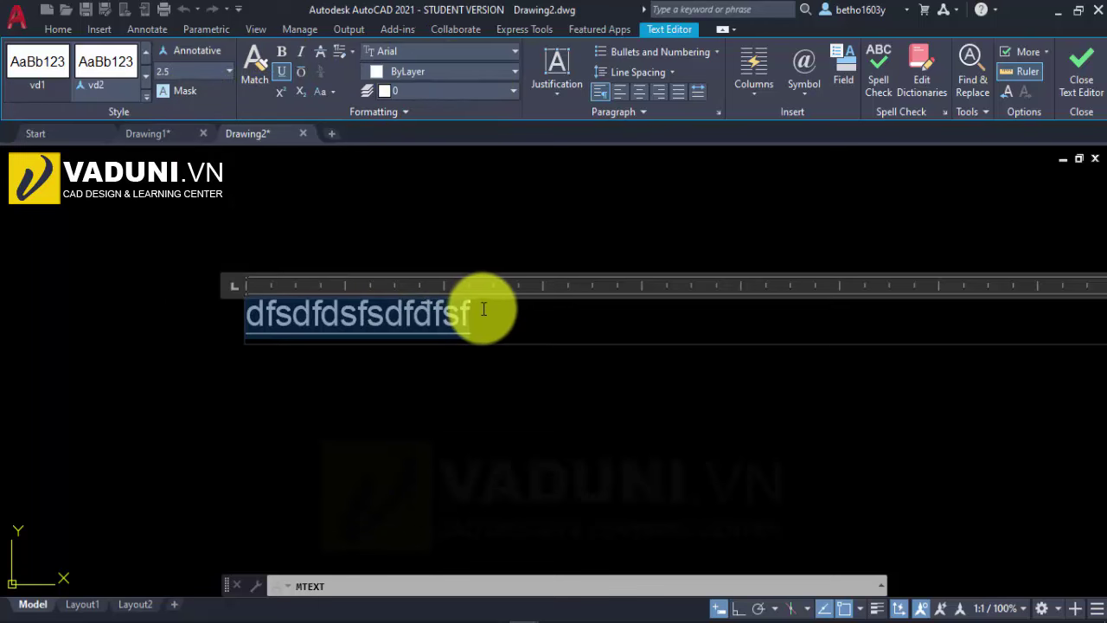
{"action": "left_click", "coordinate": [447, 236]}
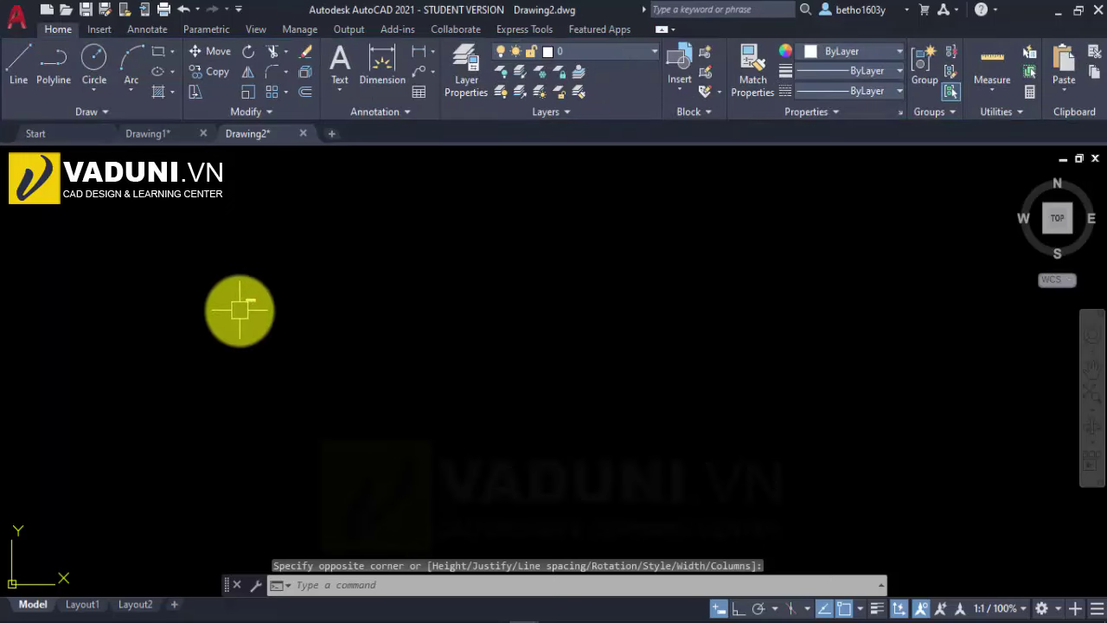
Reopen the underlined text dfsdfdsfsdfđfsf in the text editor
{"action": "scroll", "coordinate": [242, 304], "scroll_direction": "up", "scroll_amount": 5}
{"action": "scroll", "coordinate": [259, 311], "scroll_direction": "up", "scroll_amount": 7}
{"action": "middle_click_drag", "start_coordinate": [286, 323], "coordinate": [433, 413]}
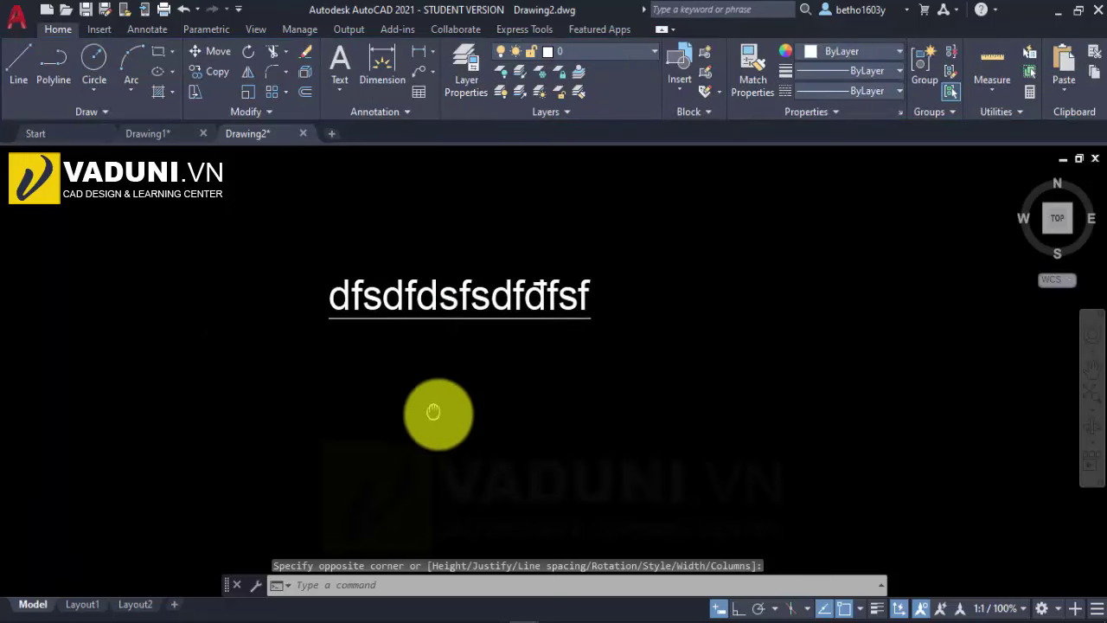
{"action": "left_click", "coordinate": [470, 297]}
{"action": "double_click", "coordinate": [473, 299]}
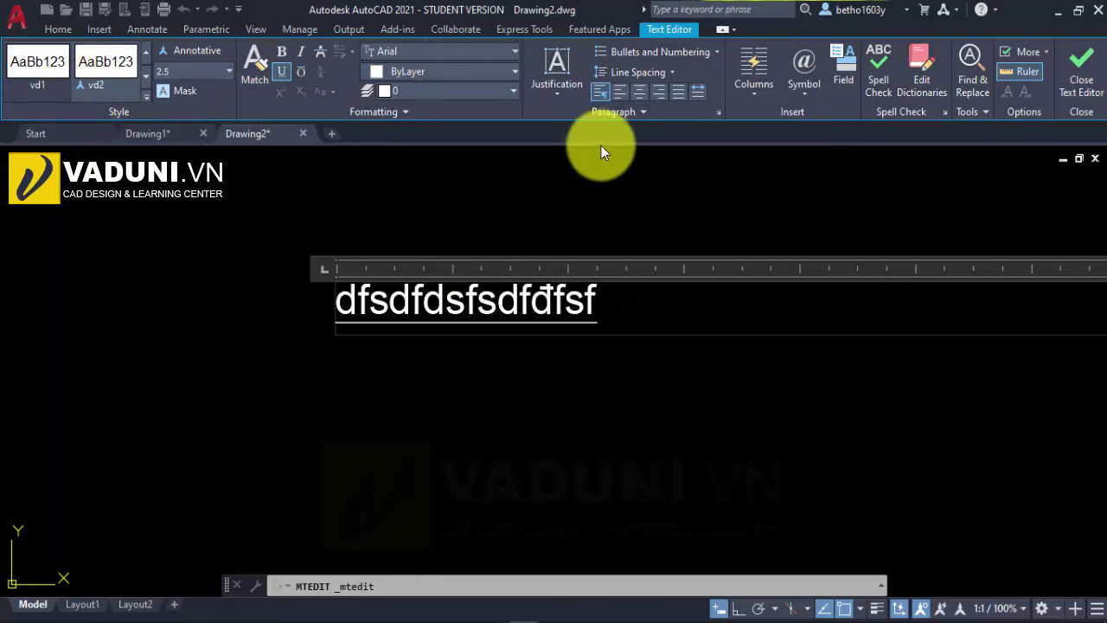
{"action": "scroll", "coordinate": [216, 304], "scroll_direction": "down", "scroll_amount": 2}
{"action": "scroll", "coordinate": [218, 308], "scroll_direction": "down", "scroll_amount": 1}
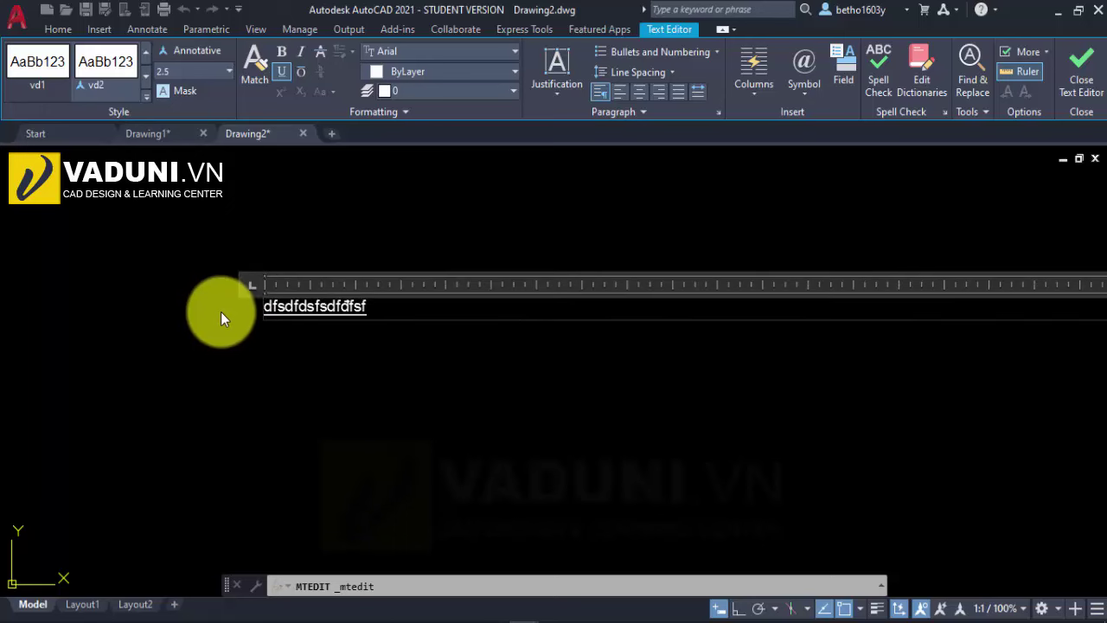
{"action": "scroll", "coordinate": [220, 311], "scroll_direction": "down", "scroll_amount": 1}
{"action": "scroll", "coordinate": [225, 311], "scroll_direction": "down", "scroll_amount": 1}
{"action": "scroll", "coordinate": [230, 312], "scroll_direction": "down", "scroll_amount": 1}
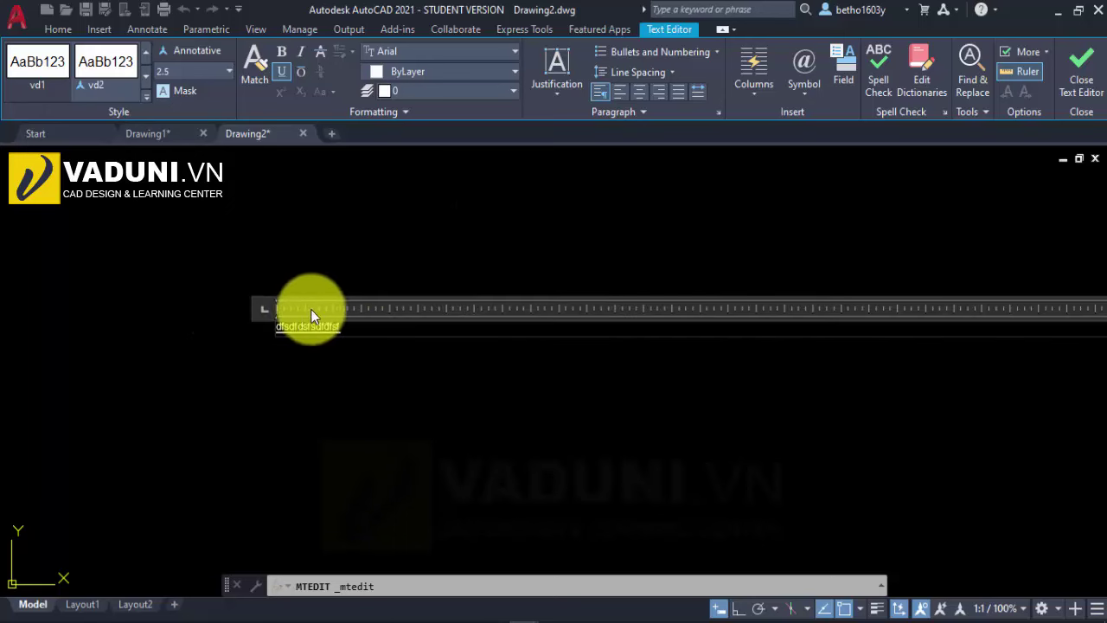
{"action": "scroll", "coordinate": [303, 314], "scroll_direction": "up", "scroll_amount": 3}
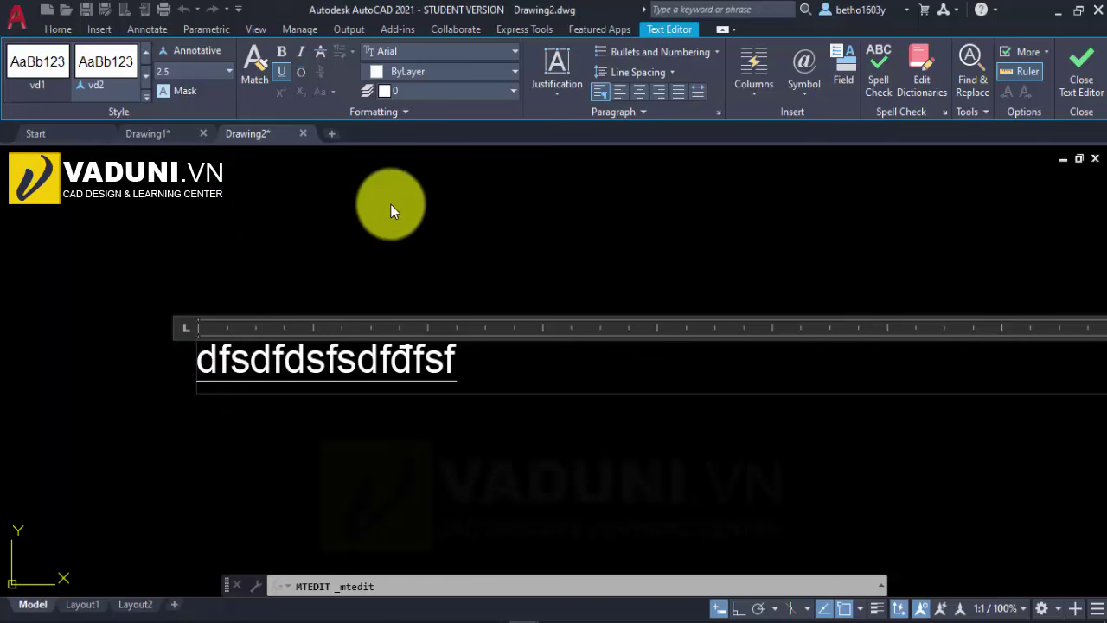
Show the floating Text Formatting toolbar, apply the vd2 style, and close the editor
{"action": "left_click", "coordinate": [1046, 54]}
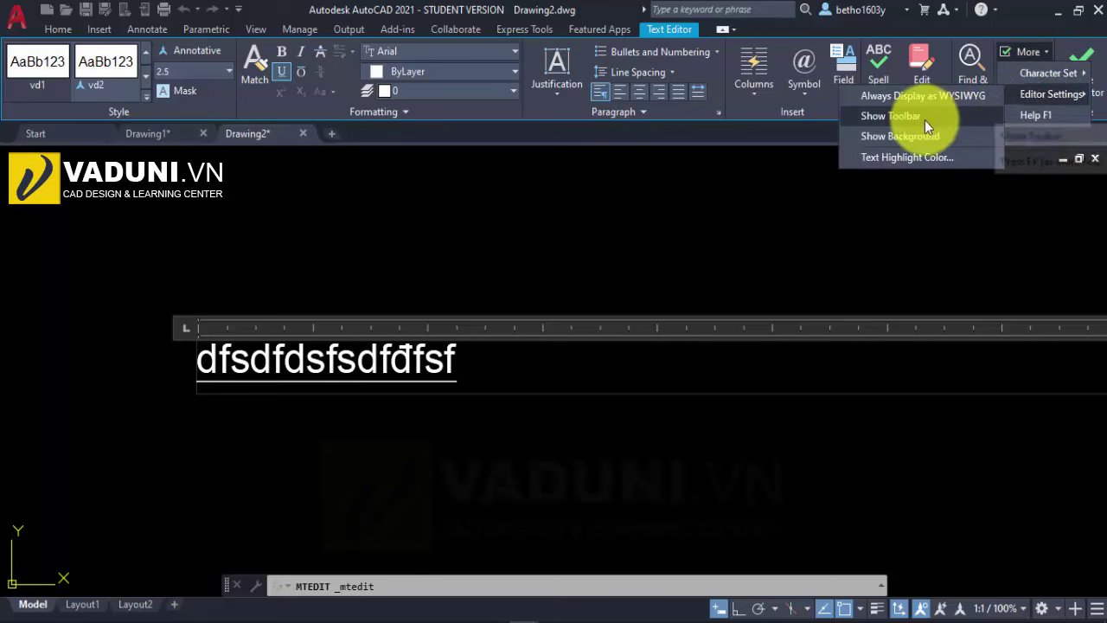
{"action": "left_click", "coordinate": [888, 117]}
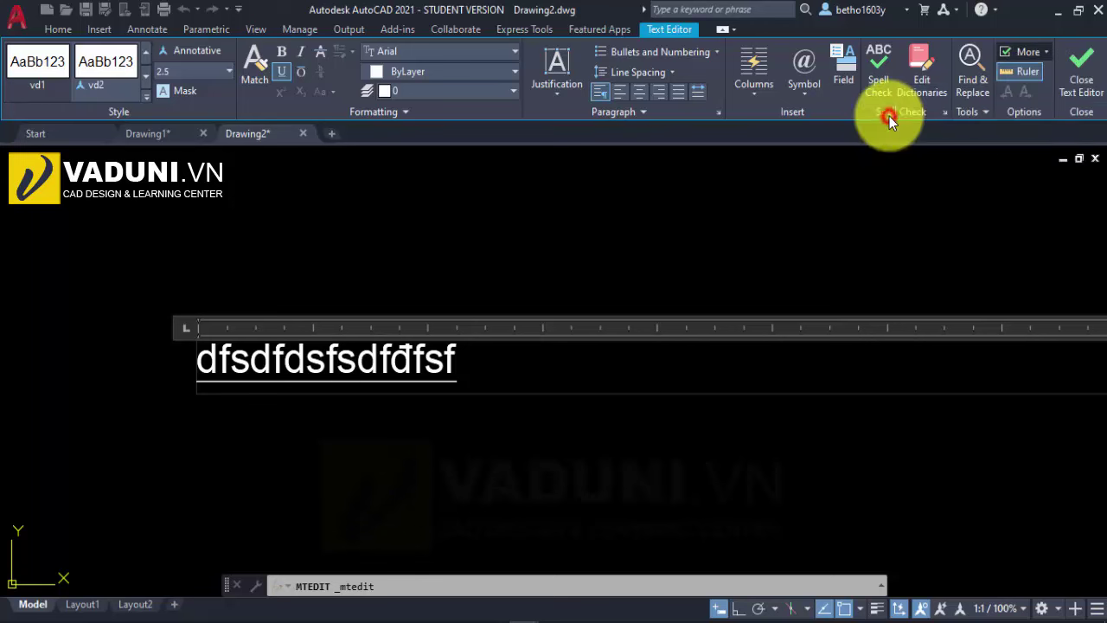
{"action": "left_click_drag", "start_coordinate": [616, 170], "coordinate": [476, 227]}
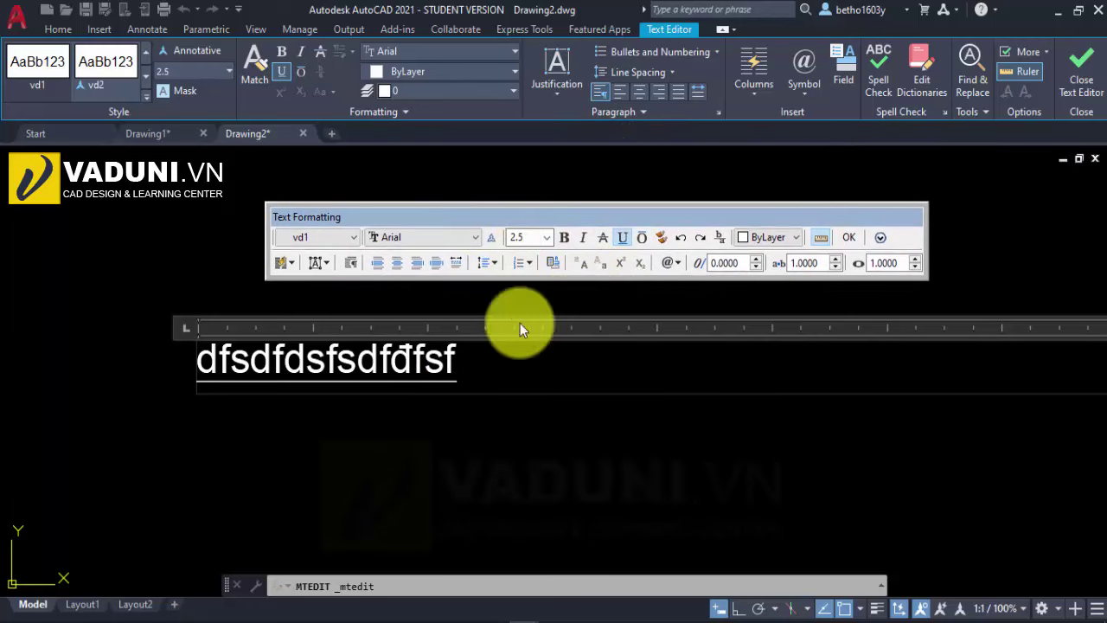
{"action": "left_click", "coordinate": [102, 61]}
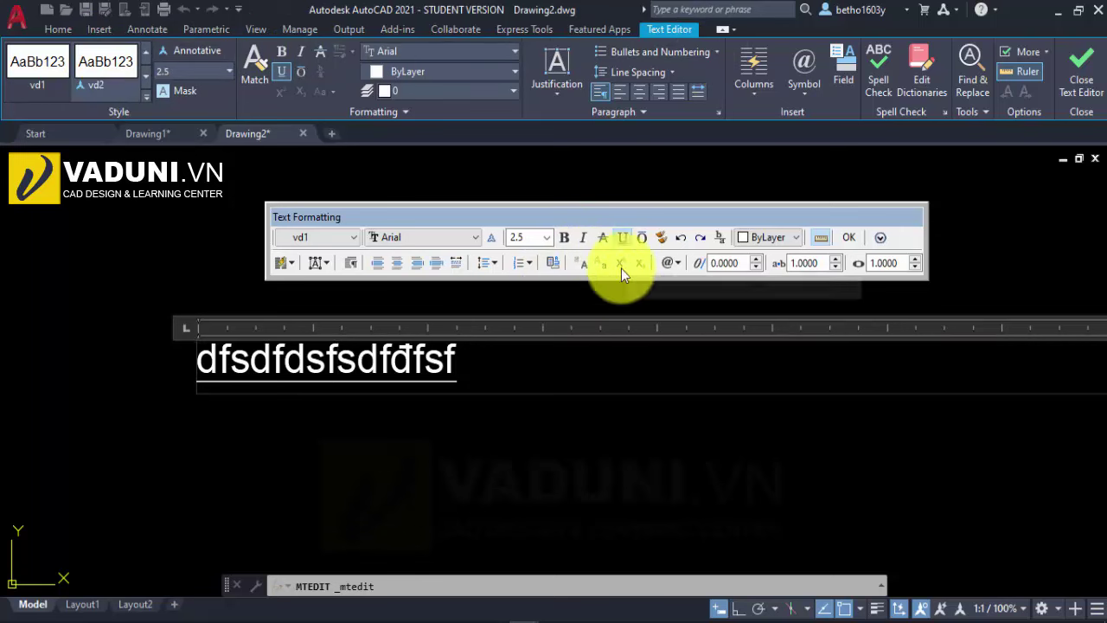
{"action": "left_click", "coordinate": [481, 438]}
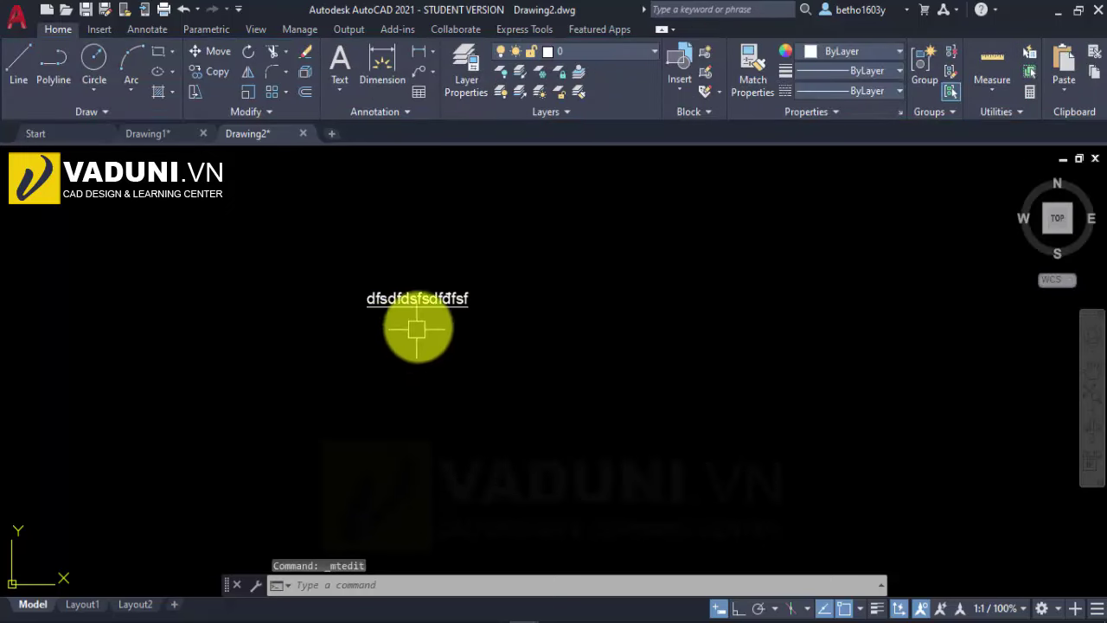
Zoom in on the underlined text and cancel the stray command input
{"action": "scroll", "coordinate": [417, 302], "scroll_direction": "up", "scroll_amount": 3}
{"action": "scroll", "coordinate": [398, 275], "scroll_direction": "up", "scroll_amount": 1}
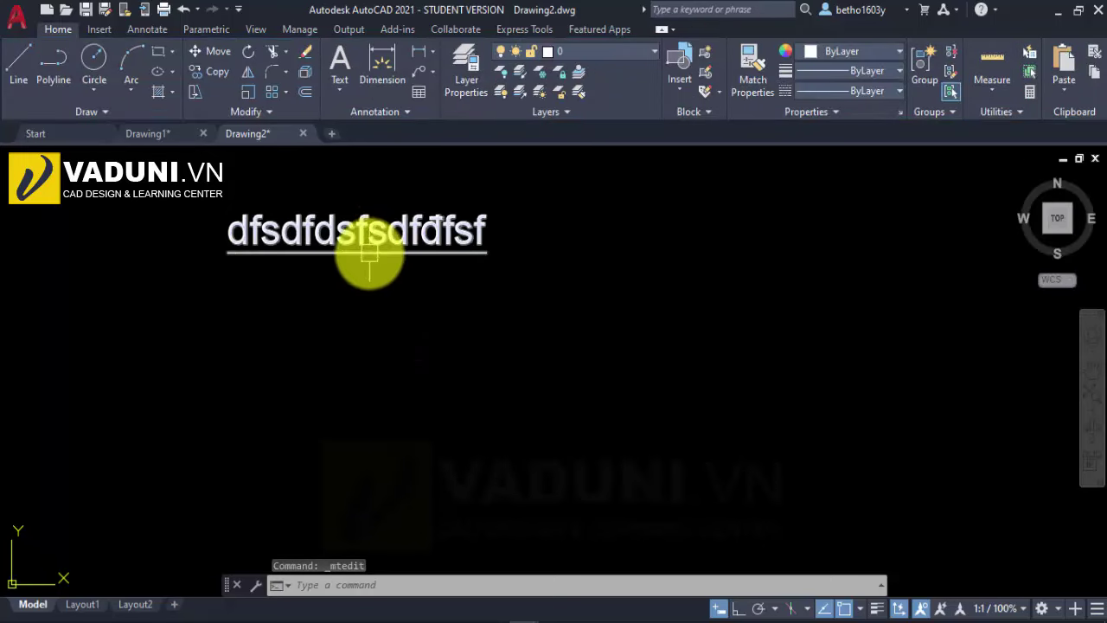
{"action": "scroll", "coordinate": [363, 254], "scroll_direction": "down", "scroll_amount": 2}
{"action": "type", "text": "s"}
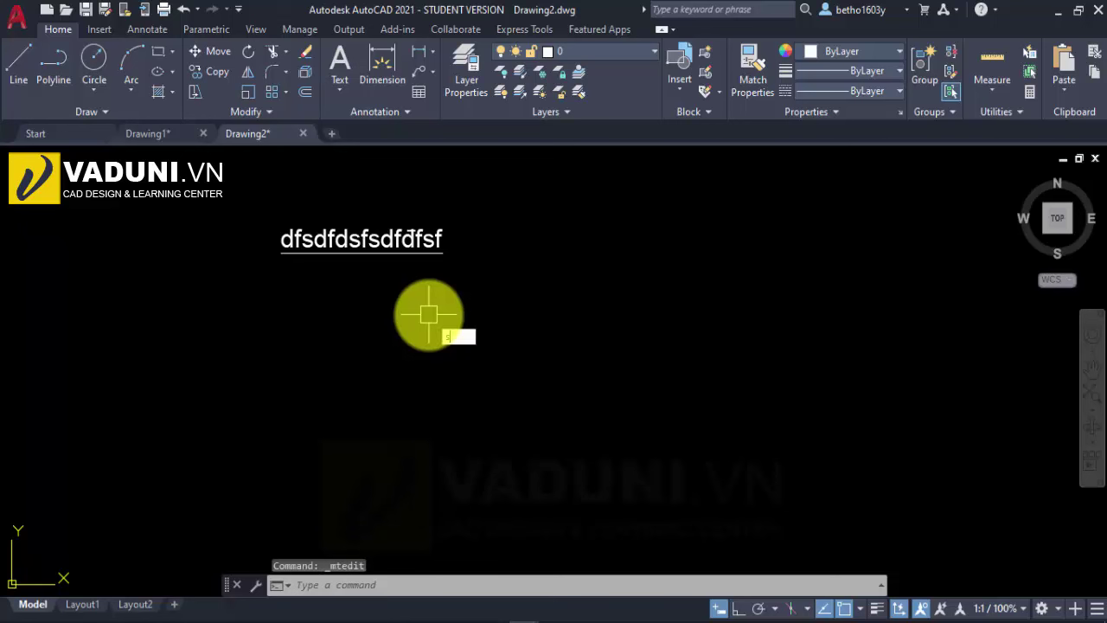
{"action": "key", "text": "Escape"}
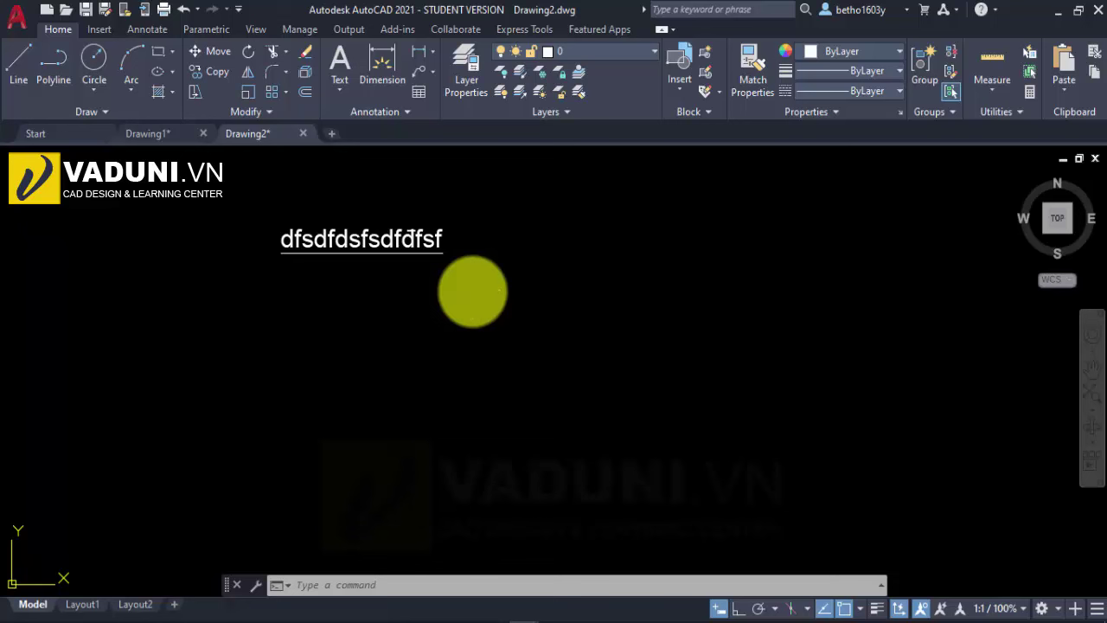
Make vd2 the current text style in the ST Text Style dialog
{"action": "type", "text": "st"}
{"action": "key", "text": "Return"}
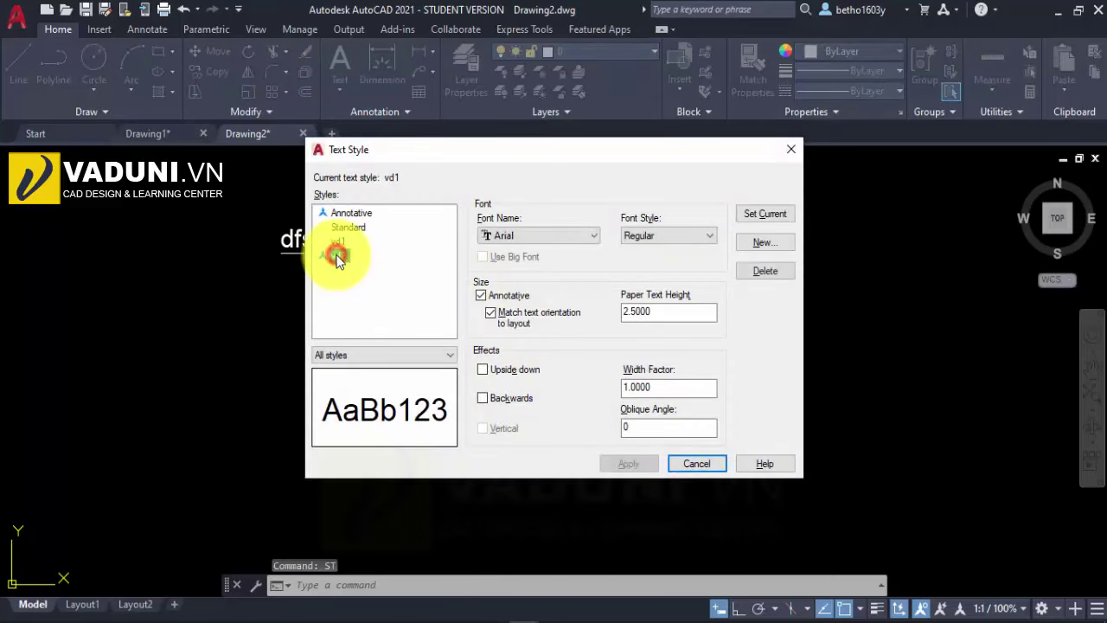
{"action": "left_click", "coordinate": [766, 216]}
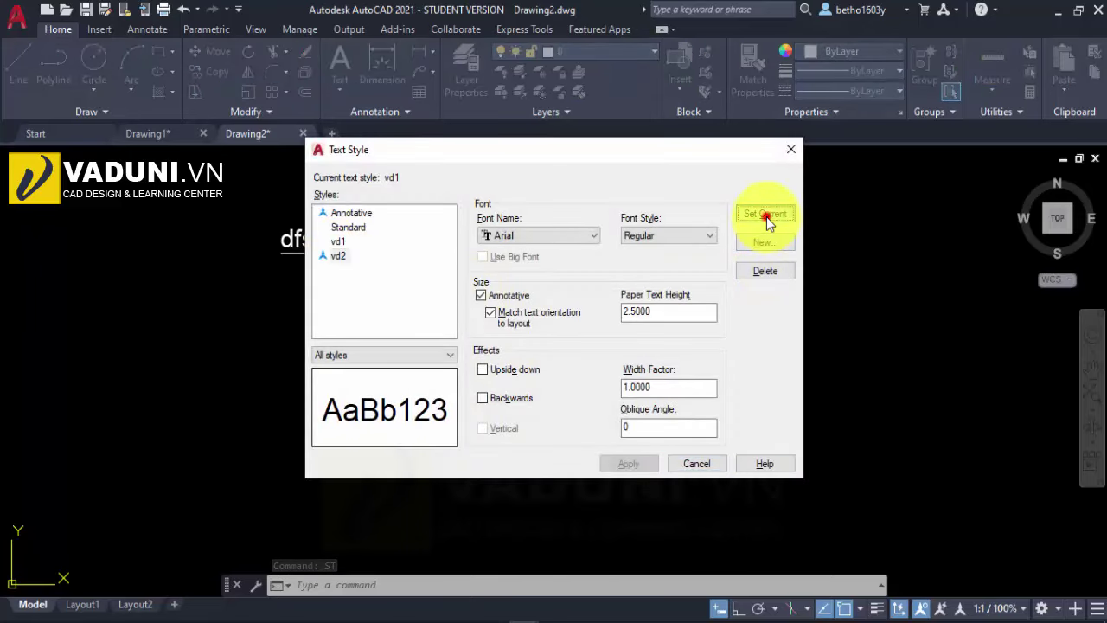
{"action": "left_click", "coordinate": [697, 465]}
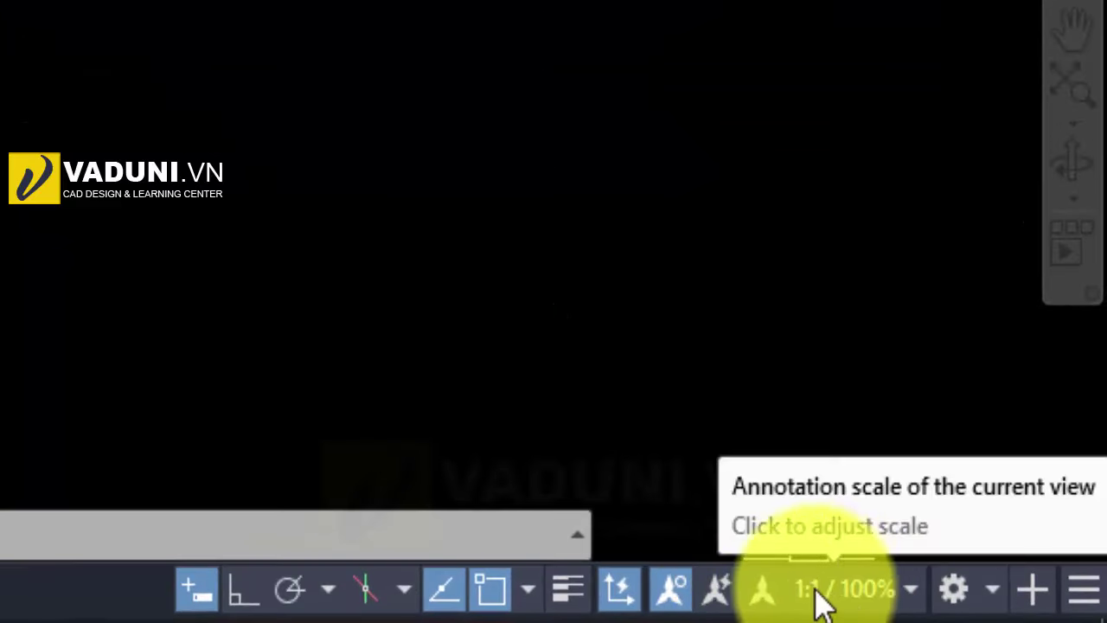
Turn on dynamic UCS and review the status-bar annotation visibility, AutoScale and scale options
{"action": "left_click", "coordinate": [618, 592]}
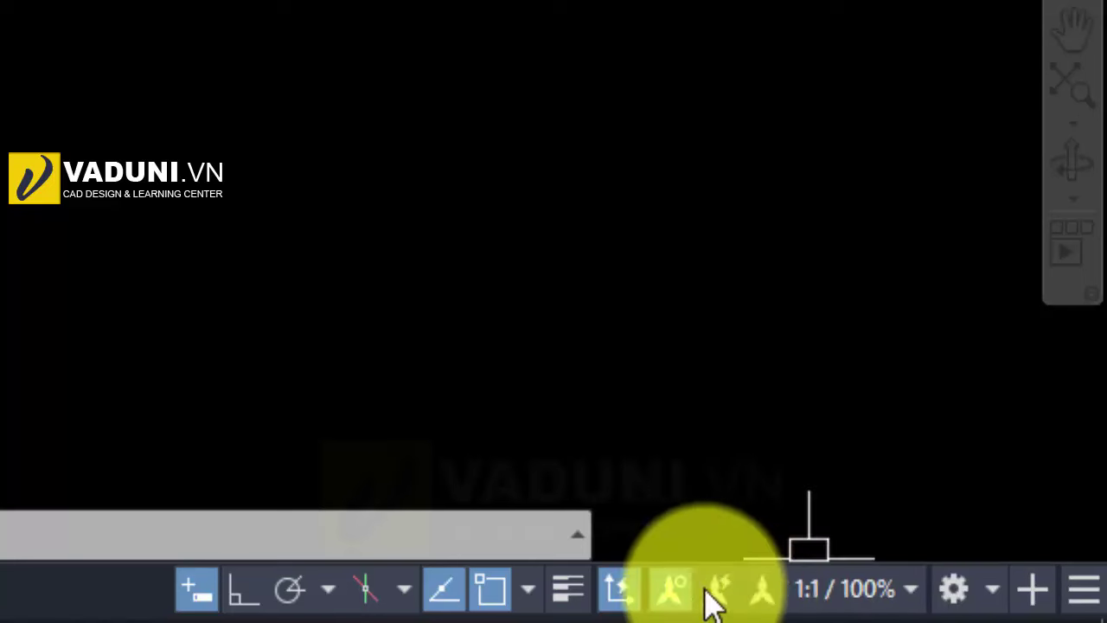
{"action": "left_click", "coordinate": [1084, 591]}
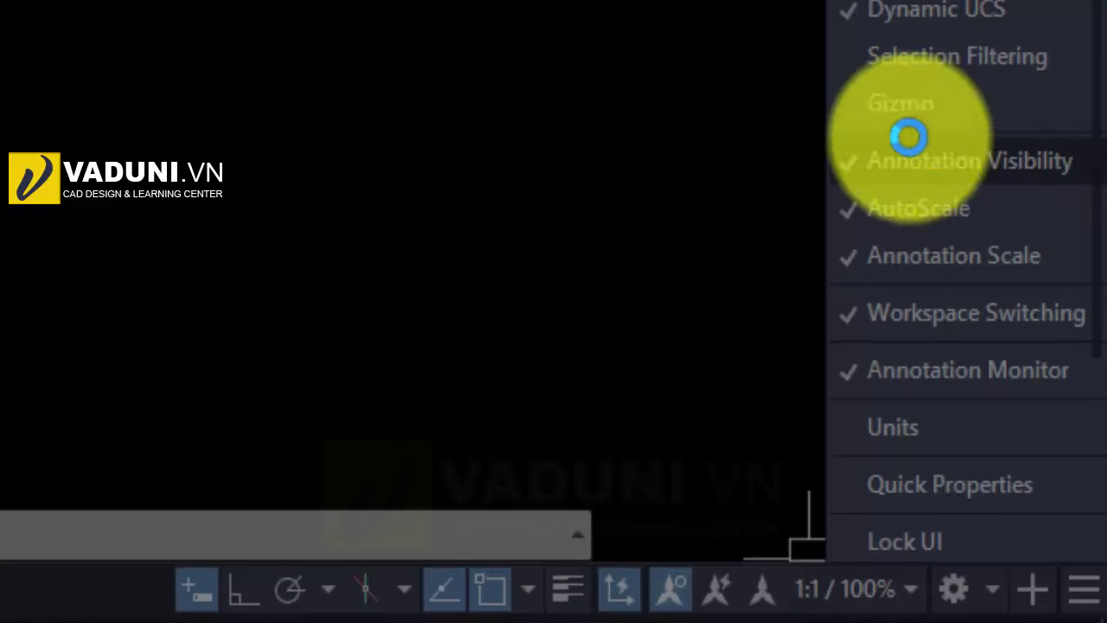
{"action": "left_click_drag", "start_coordinate": [703, 57], "coordinate": [1100, 361]}
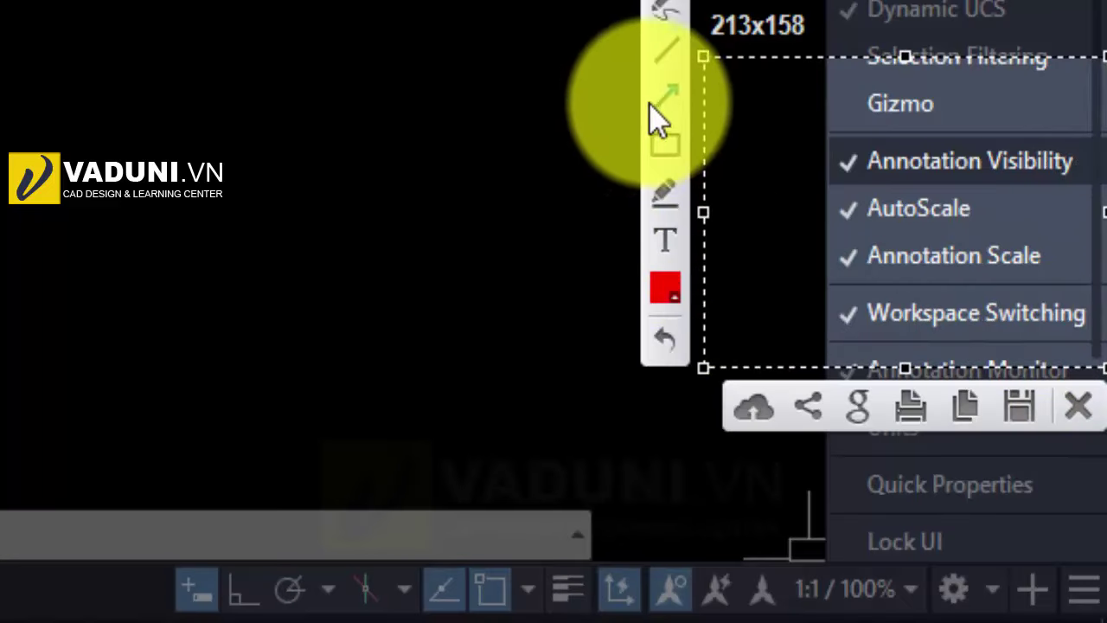
{"action": "left_click", "coordinate": [650, 102]}
{"action": "left_click_drag", "start_coordinate": [517, 139], "coordinate": [817, 149]}
{"action": "mouse_move", "coordinate": [506, 179]}
{"action": "left_mouse_down"}
{"action": "mouse_move", "coordinate": [631, 216]}
{"action": "mouse_move", "coordinate": [802, 201]}
{"action": "left_mouse_up"}
{"action": "left_click_drag", "start_coordinate": [538, 235], "coordinate": [808, 259]}
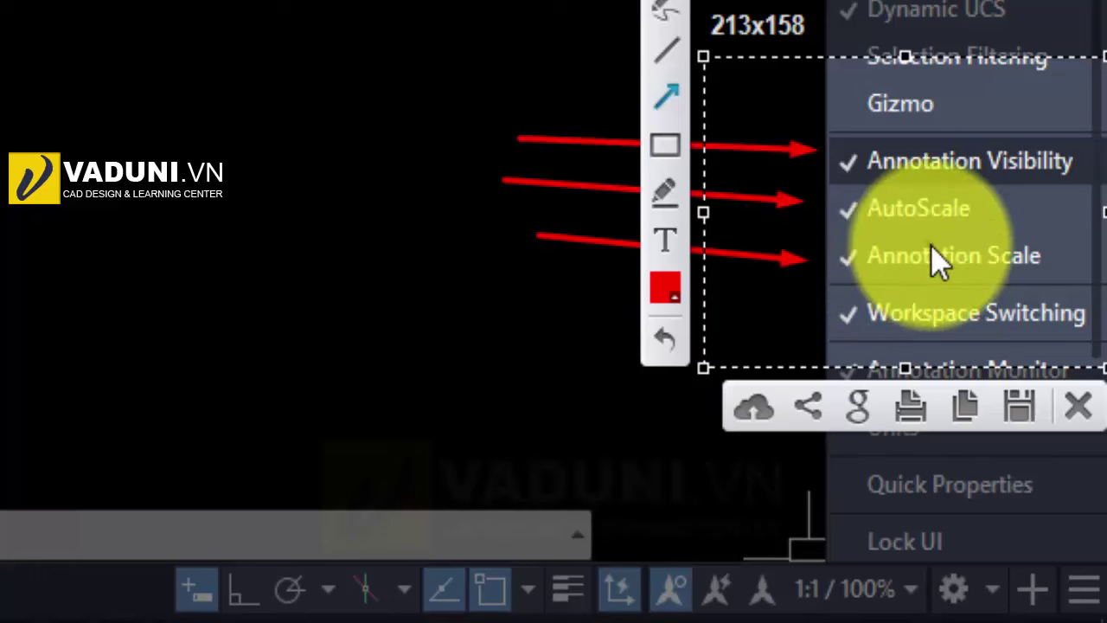
{"action": "left_click", "coordinate": [1076, 406]}
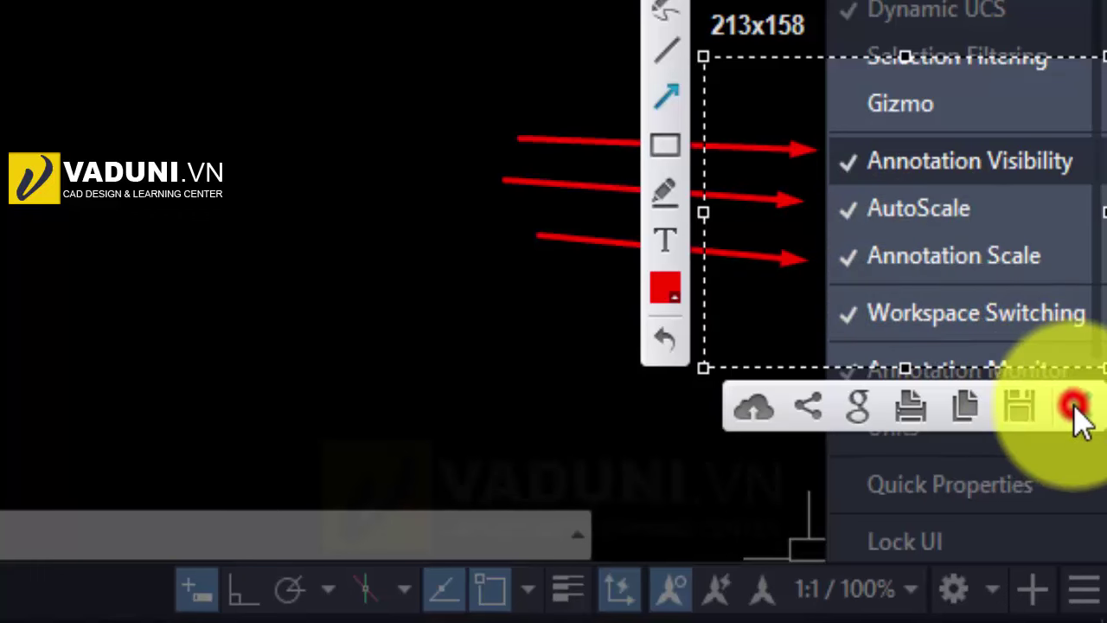
Set annotation objects to always show at every scale, keeping 1:1
{"action": "left_click", "coordinate": [1078, 586]}
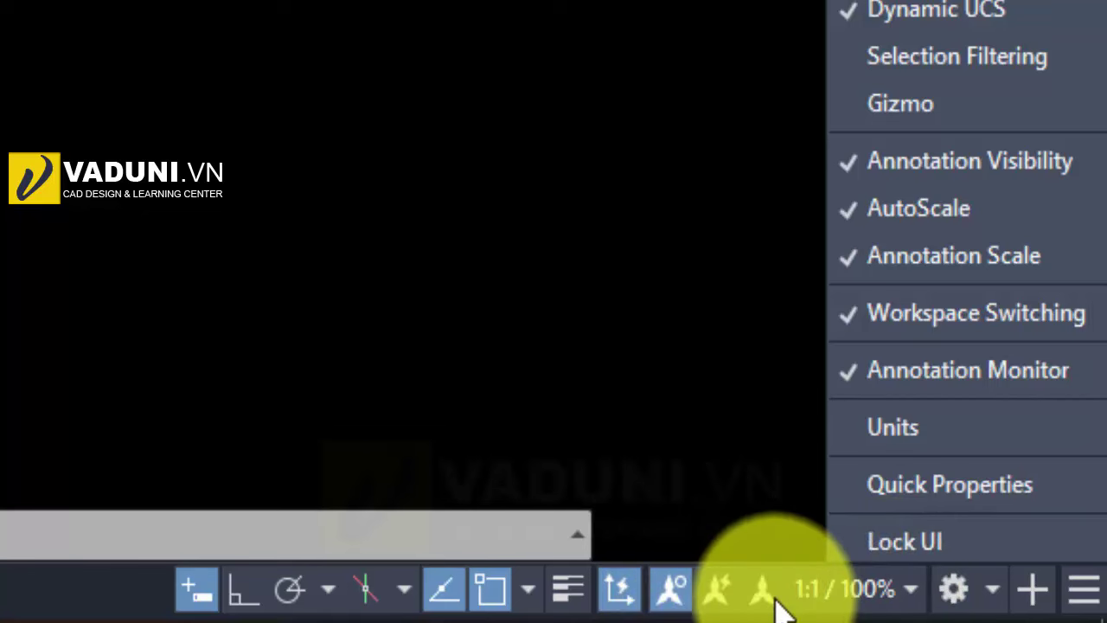
{"action": "left_click", "coordinate": [667, 390]}
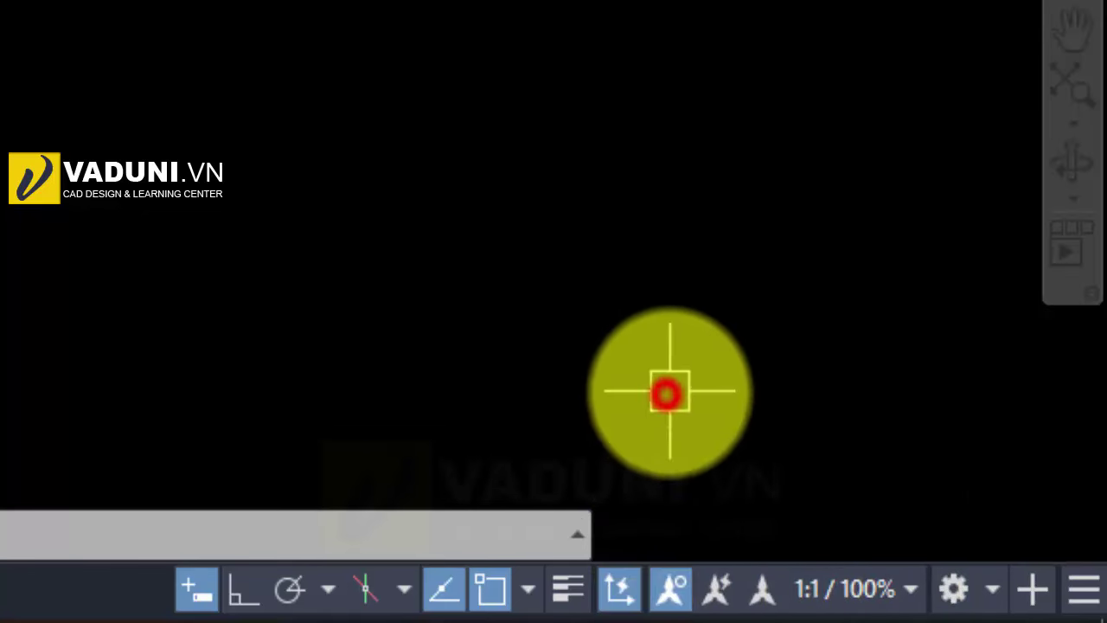
{"action": "left_click", "coordinate": [682, 581]}
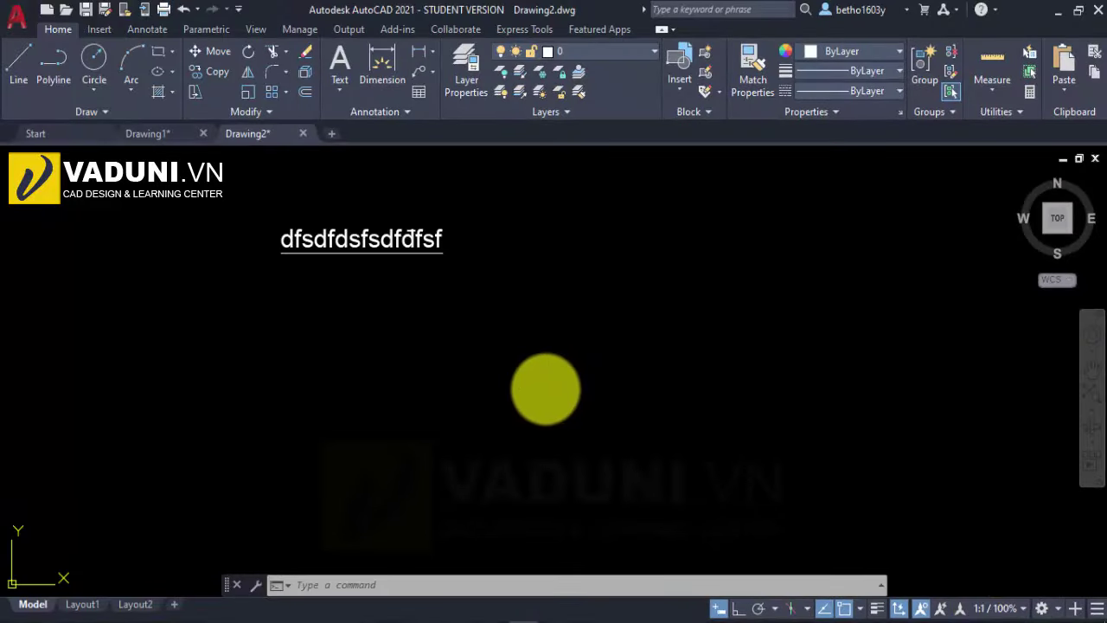
Start a new annotative multiline text with T, keeping the annotation scale at 1:1
{"action": "type", "text": "t"}
{"action": "key", "text": "Return"}
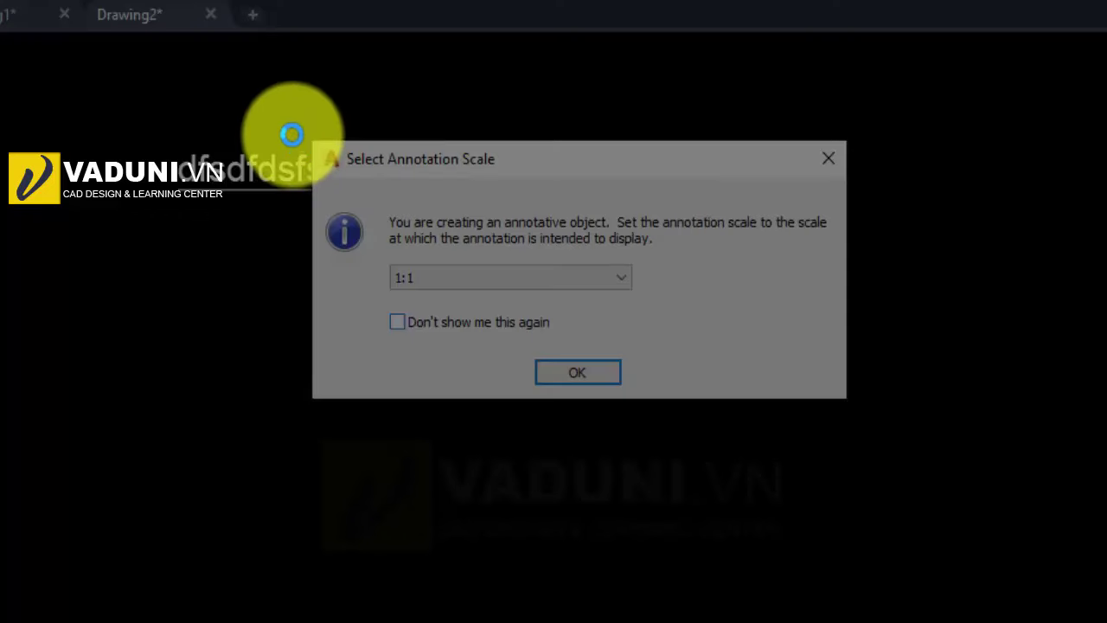
{"action": "mouse_move", "coordinate": [288, 131]}
{"action": "left_mouse_down"}
{"action": "mouse_move", "coordinate": [871, 427]}
{"action": "mouse_move", "coordinate": [870, 417]}
{"action": "left_mouse_up"}
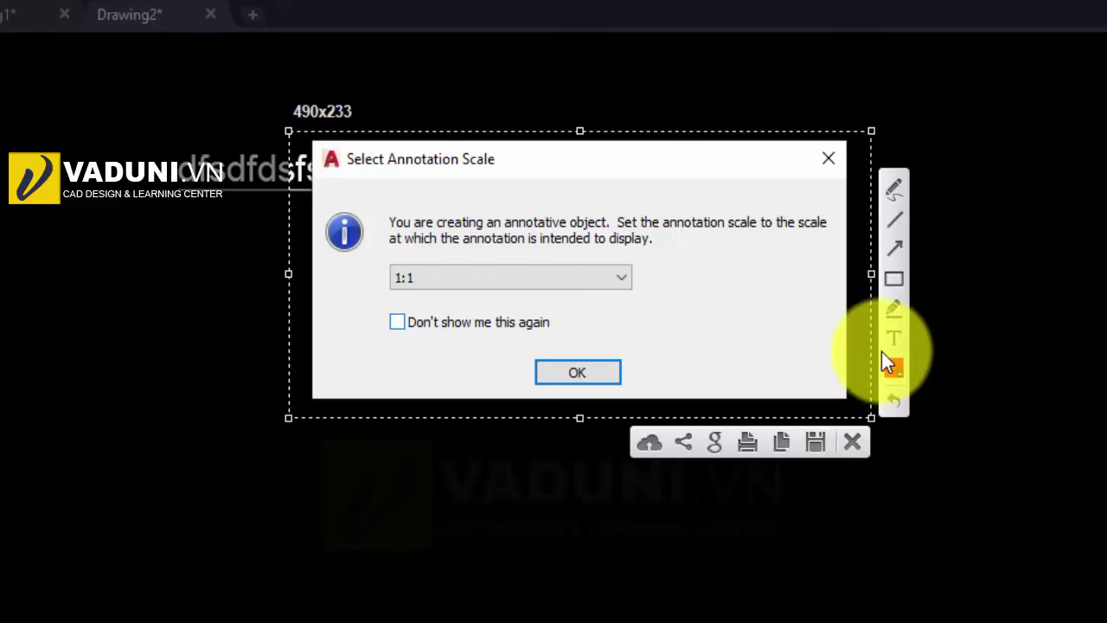
{"action": "left_click", "coordinate": [895, 307]}
{"action": "left_click", "coordinate": [370, 295]}
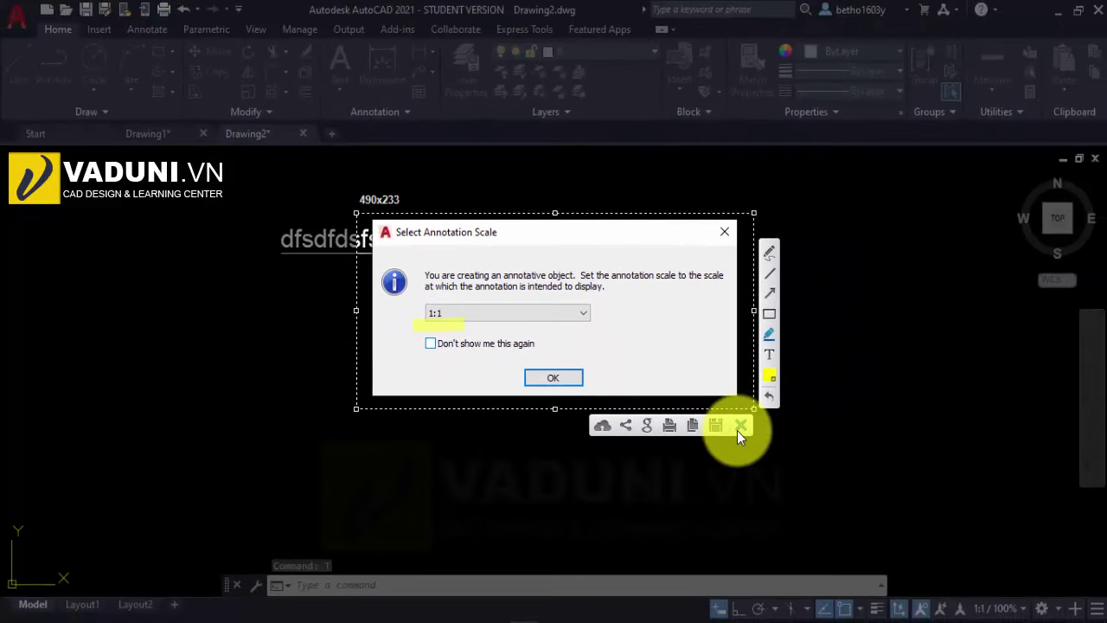
{"action": "left_click", "coordinate": [740, 426]}
Accept 1:1, draw the text box under the underlined text and type 'bài tập 1'
{"action": "left_click", "coordinate": [551, 379]}
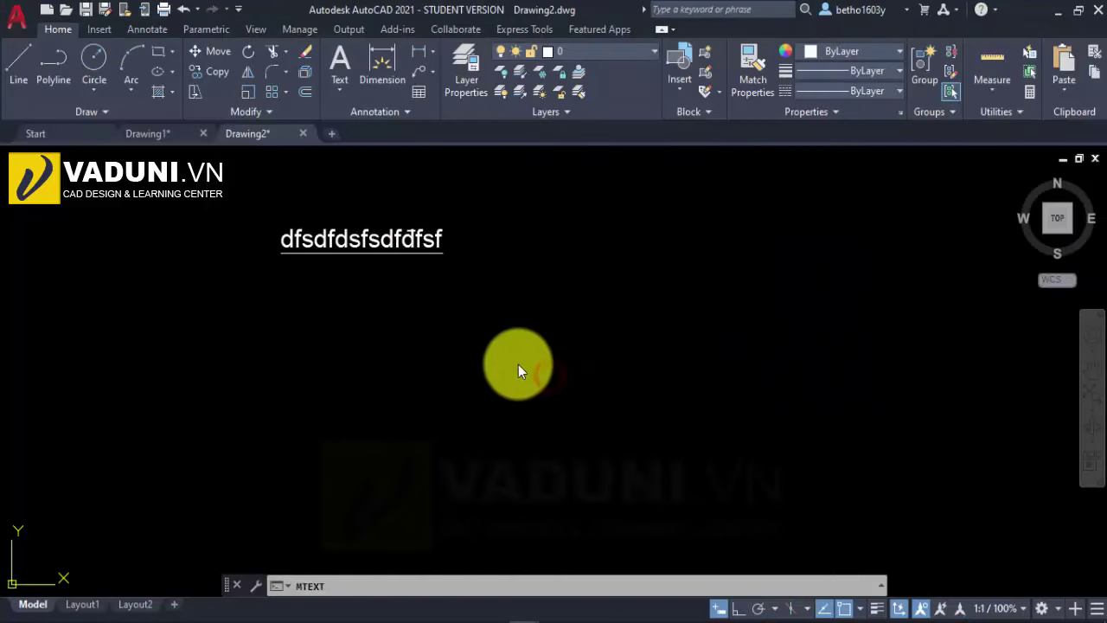
{"action": "left_click", "coordinate": [252, 296]}
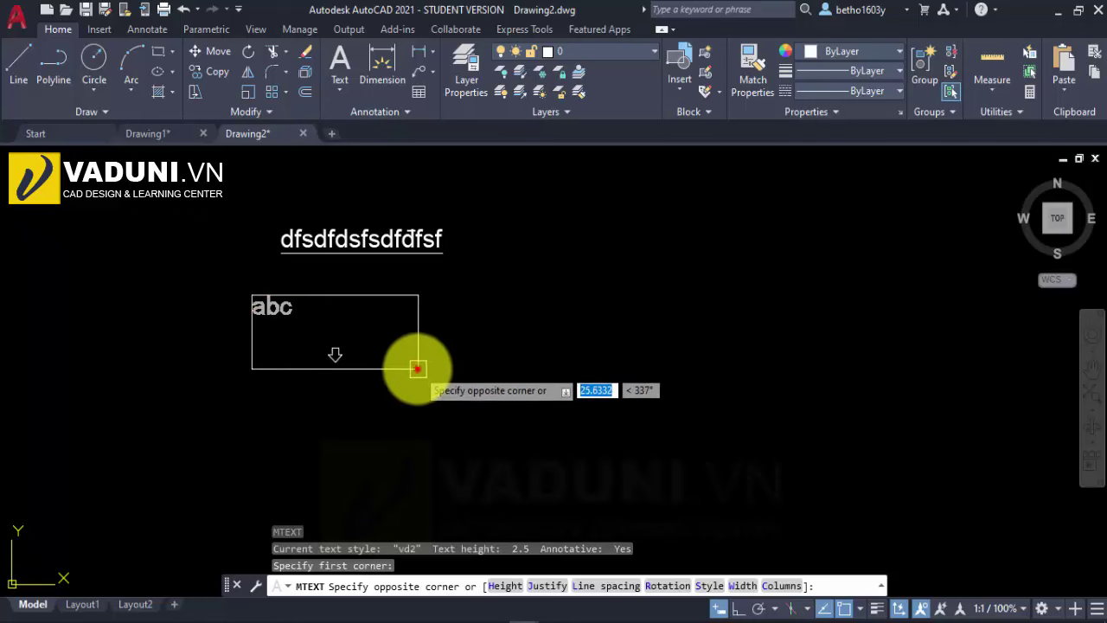
{"action": "left_click", "coordinate": [416, 369]}
{"action": "left_click", "coordinate": [351, 311]}
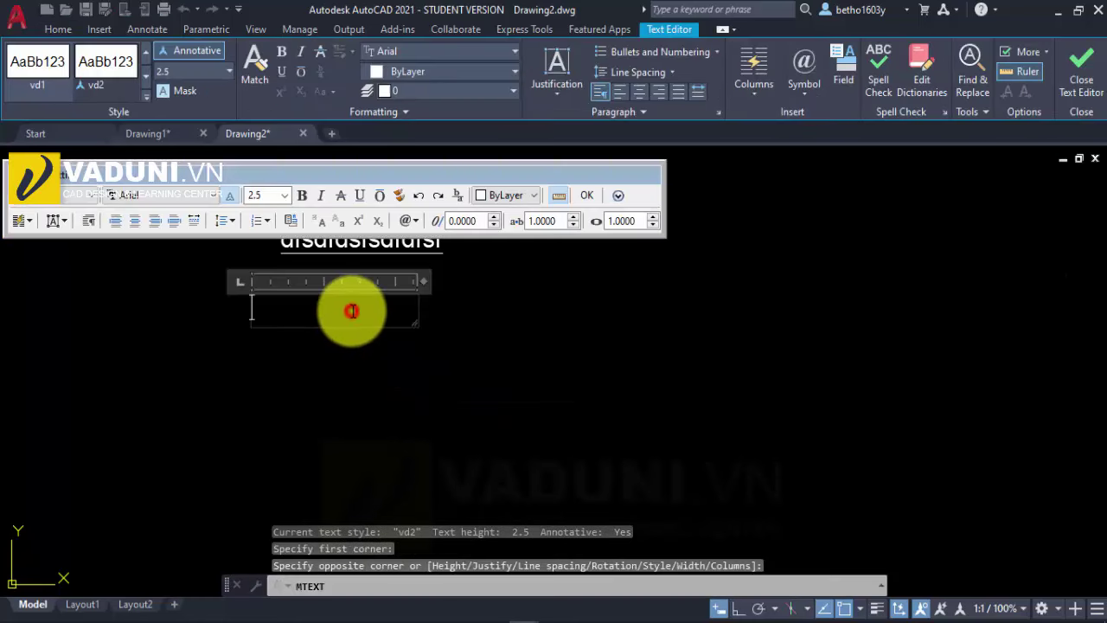
{"action": "type", "text": "bai t"}
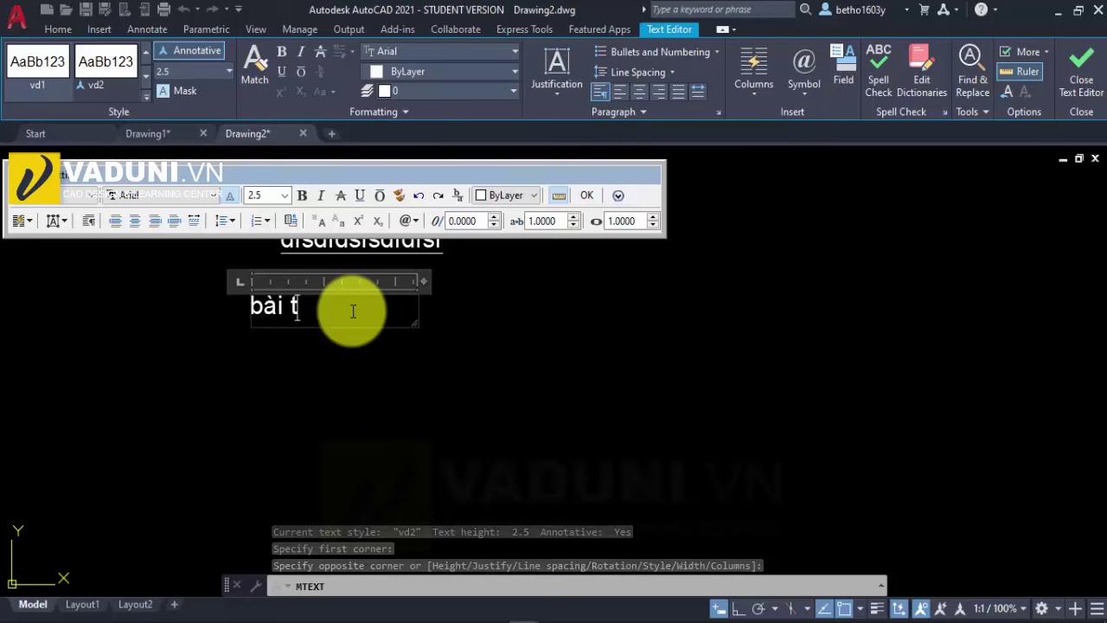
{"action": "type", "text": "ập 1"}
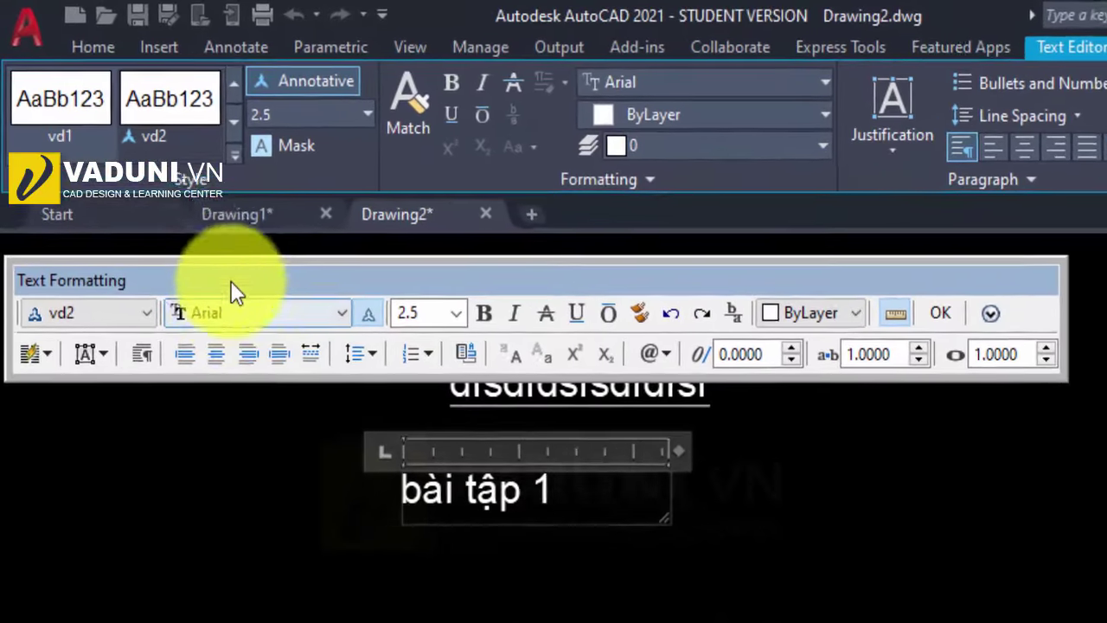
Confirm the text uses vd2, Arial, Annotative, height 2.5, then close the editor
{"action": "left_click_drag", "start_coordinate": [144, 165], "coordinate": [166, 176]}
{"action": "left_click_drag", "start_coordinate": [268, 286], "coordinate": [291, 302]}
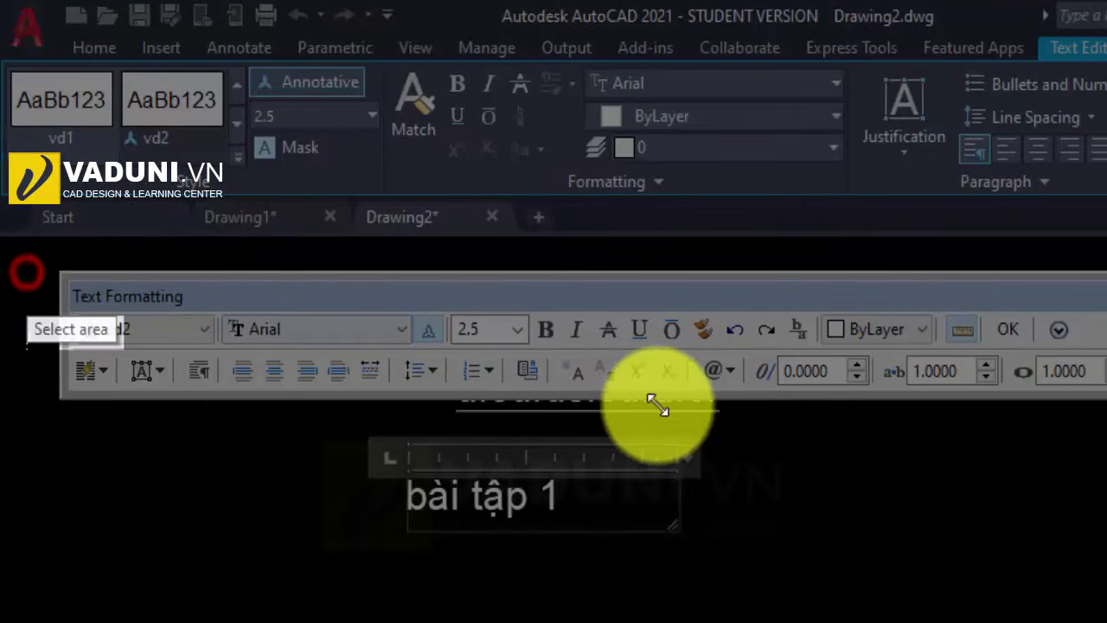
{"action": "left_click_drag", "start_coordinate": [26, 271], "coordinate": [1106, 403]}
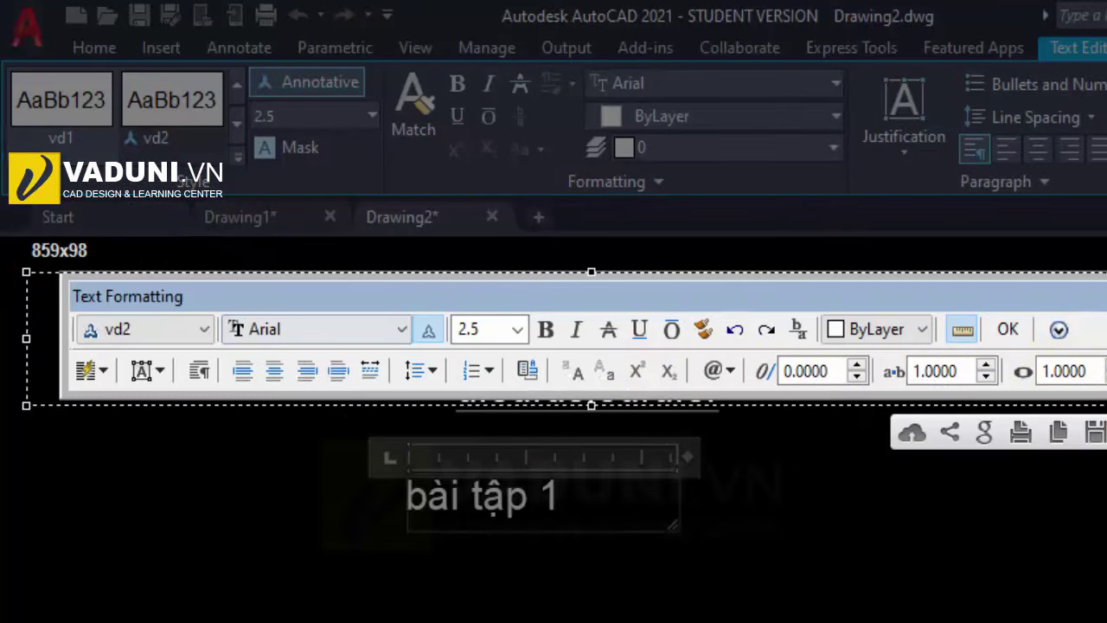
{"action": "left_click_drag", "start_coordinate": [63, 435], "coordinate": [116, 347]}
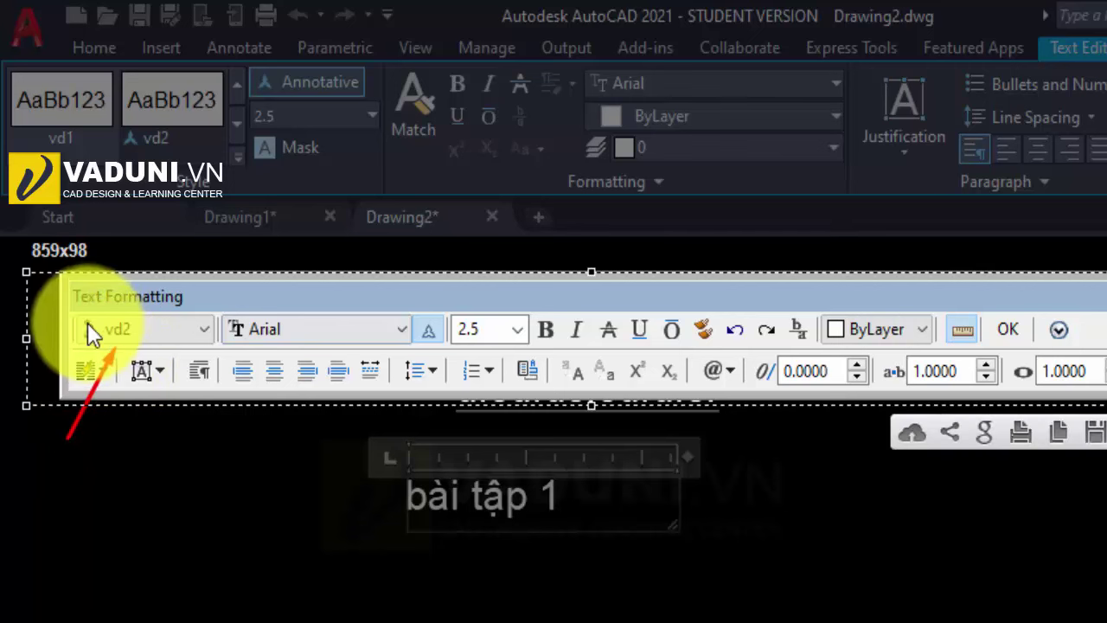
{"action": "left_click_drag", "start_coordinate": [204, 437], "coordinate": [270, 339]}
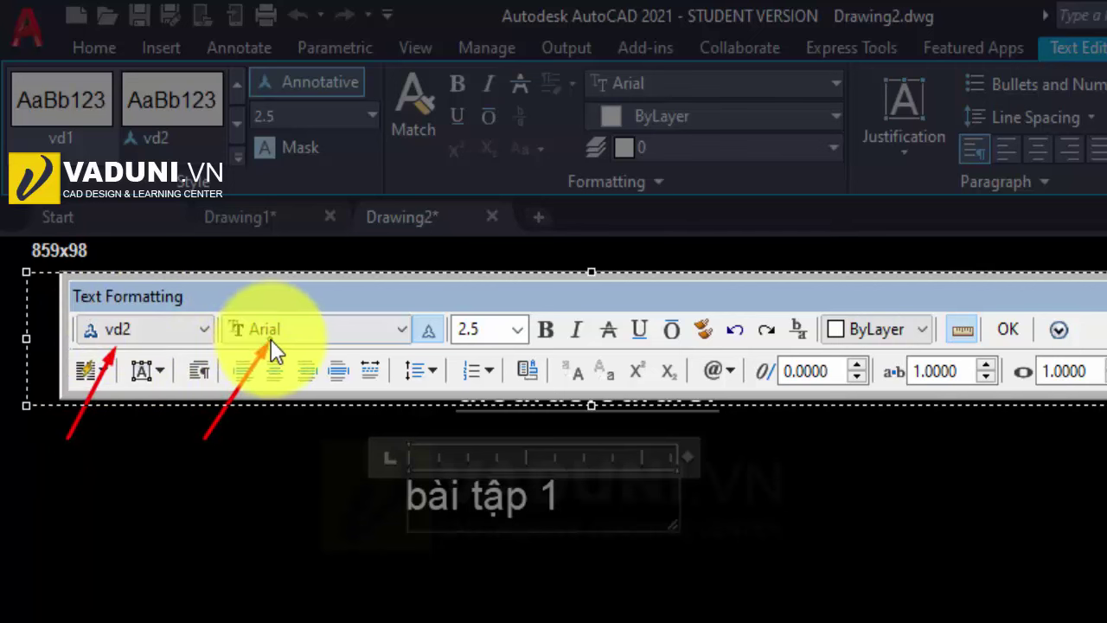
{"action": "left_click_drag", "start_coordinate": [357, 414], "coordinate": [415, 350]}
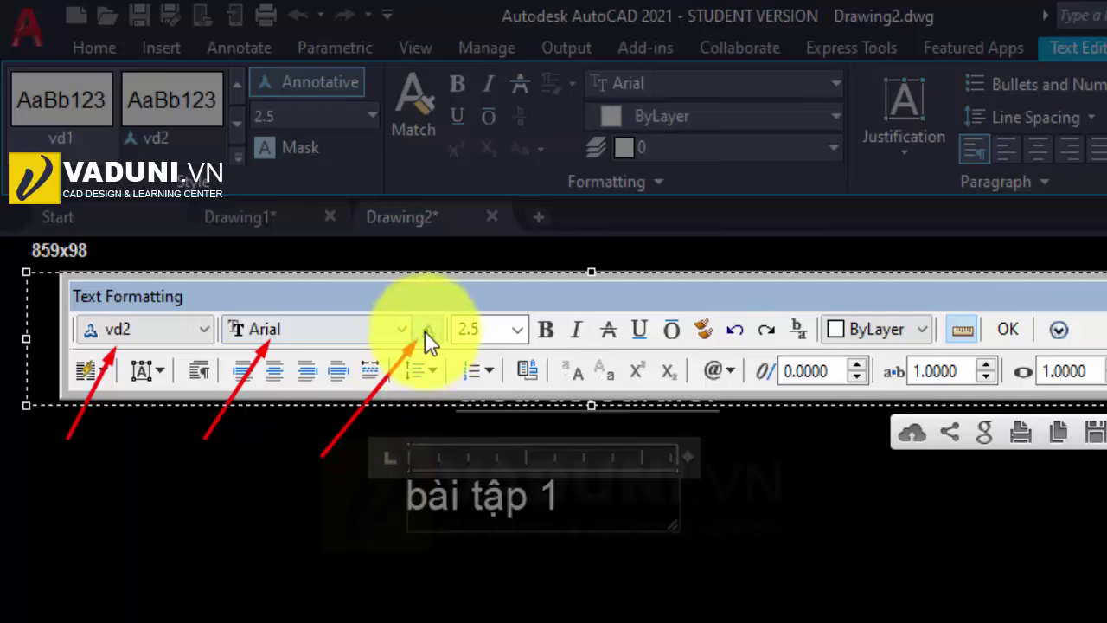
{"action": "left_click_drag", "start_coordinate": [397, 466], "coordinate": [479, 352]}
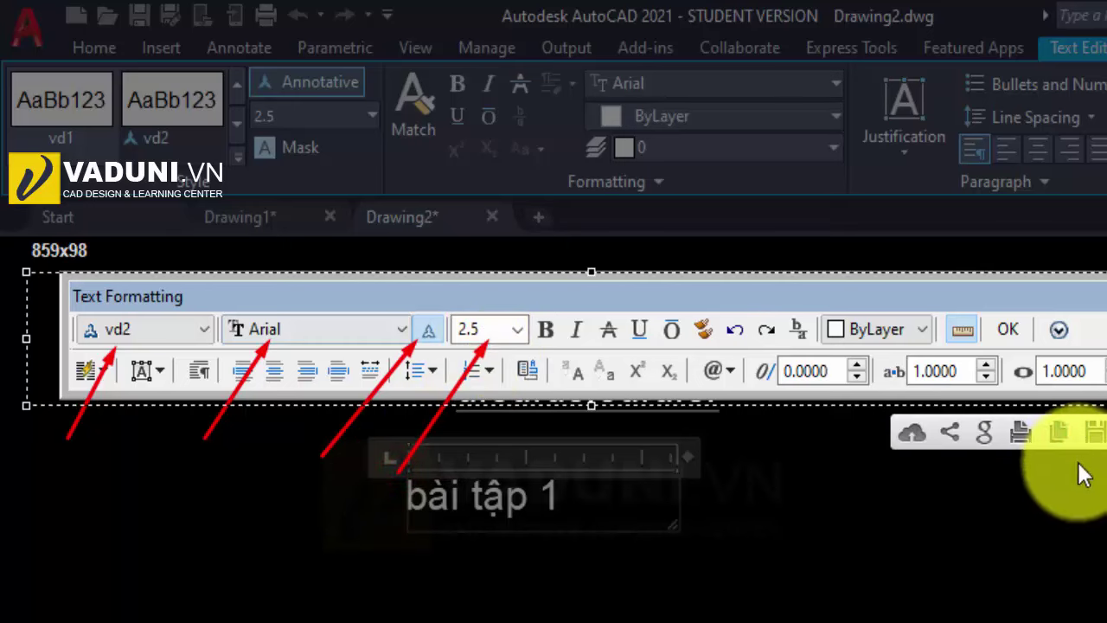
{"action": "left_click", "coordinate": [1089, 431]}
{"action": "left_click", "coordinate": [598, 381]}
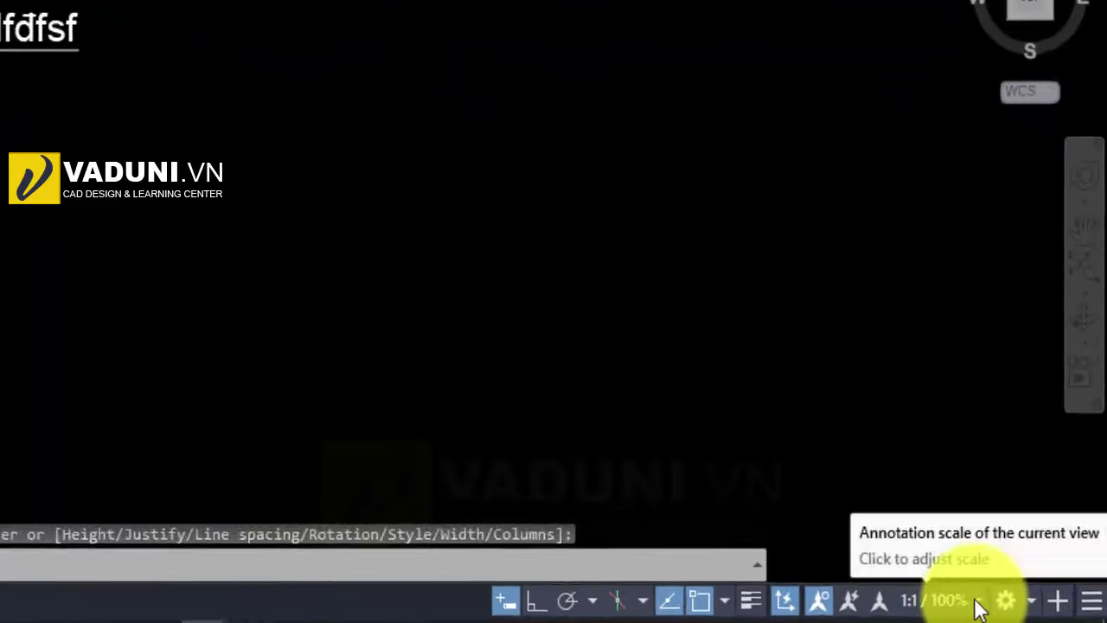
At 1:2 annotation scale, place another 'bài tập 1' mtext below the first line
{"action": "left_click", "coordinate": [1002, 608]}
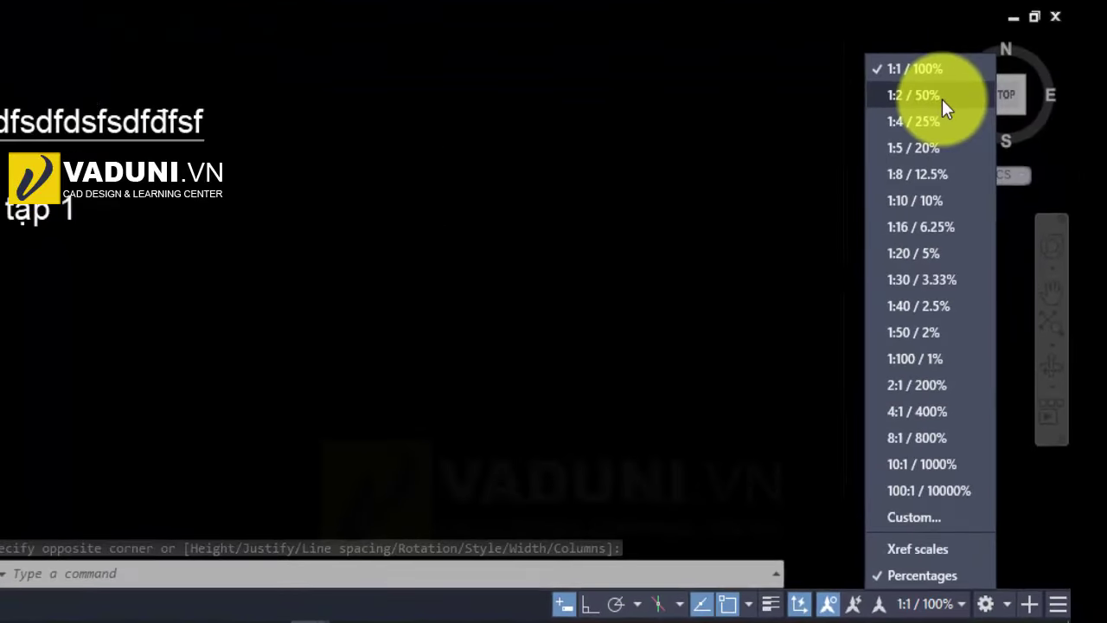
{"action": "left_click", "coordinate": [942, 99]}
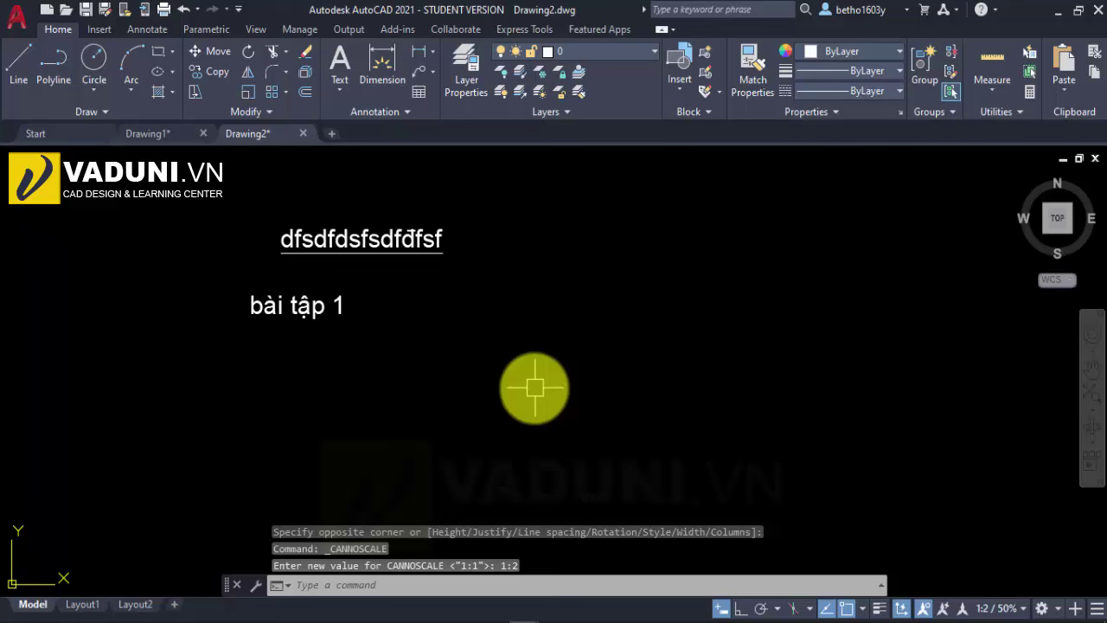
{"action": "key", "text": "Return"}
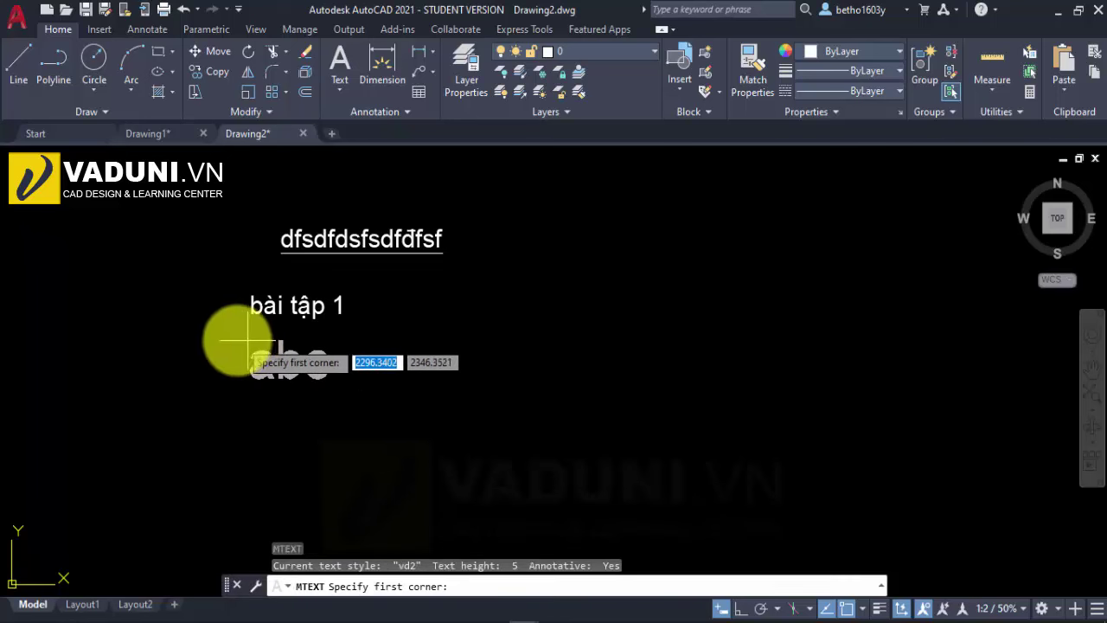
{"action": "left_click", "coordinate": [221, 341]}
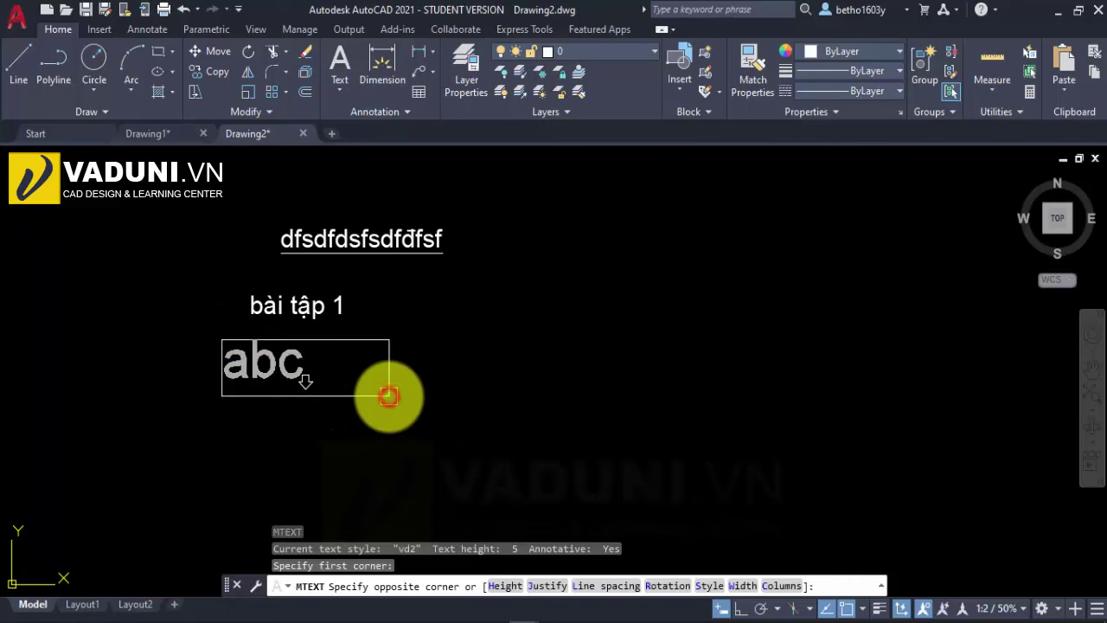
{"action": "left_click", "coordinate": [389, 395]}
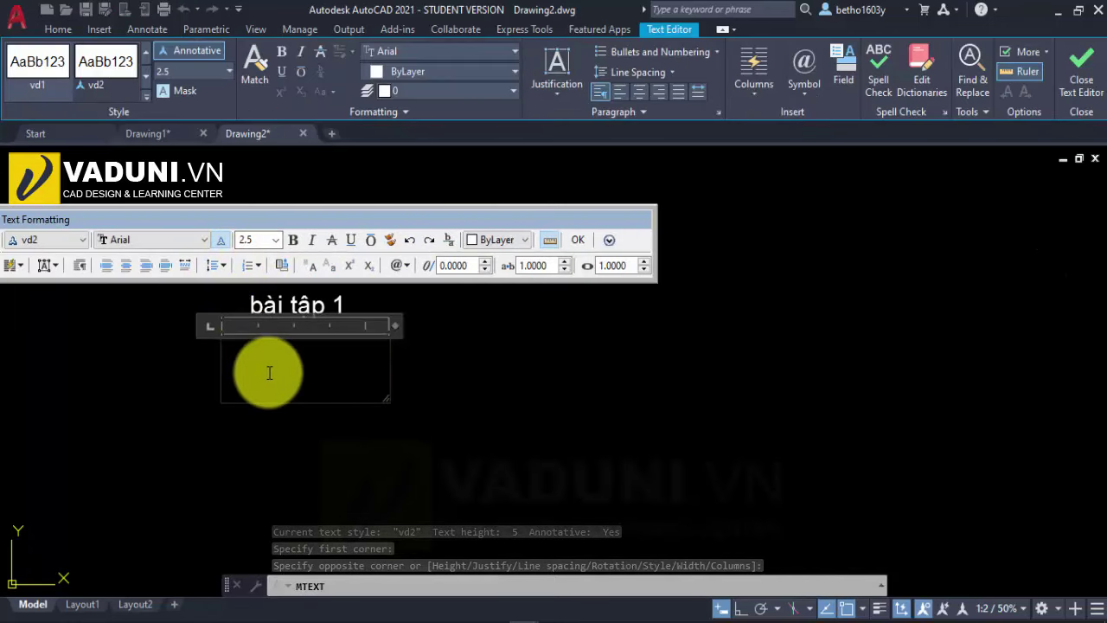
{"action": "type", "text": "baài tâ"}
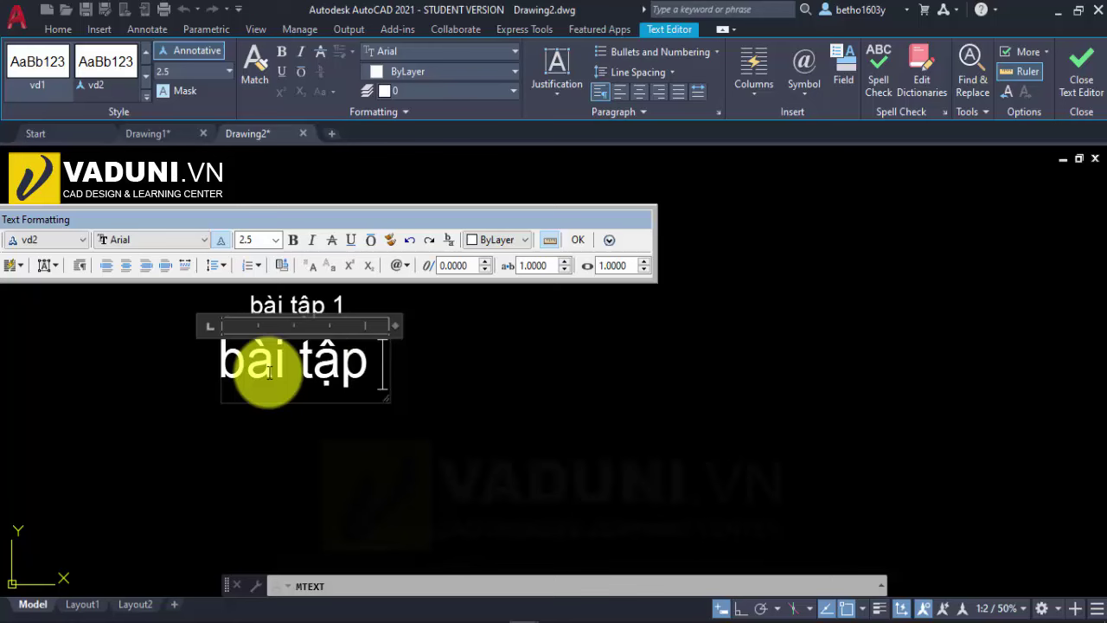
{"action": "type", "text": "1"}
{"action": "left_click_drag", "start_coordinate": [392, 325], "coordinate": [473, 324]}
{"action": "left_click", "coordinate": [486, 373]}
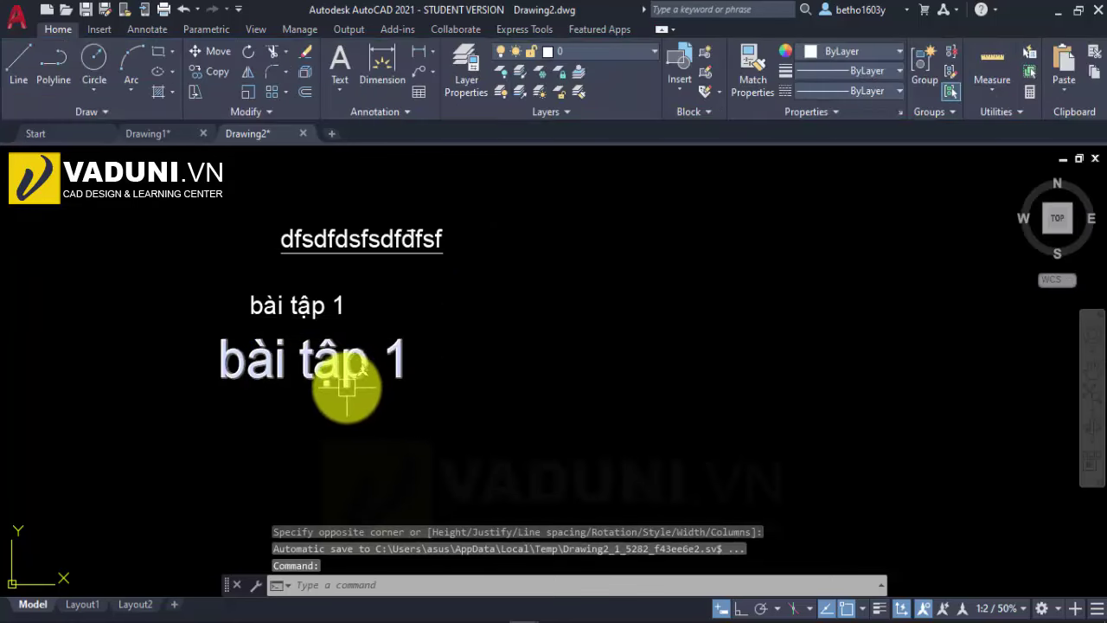
{"action": "left_click", "coordinate": [343, 370]}
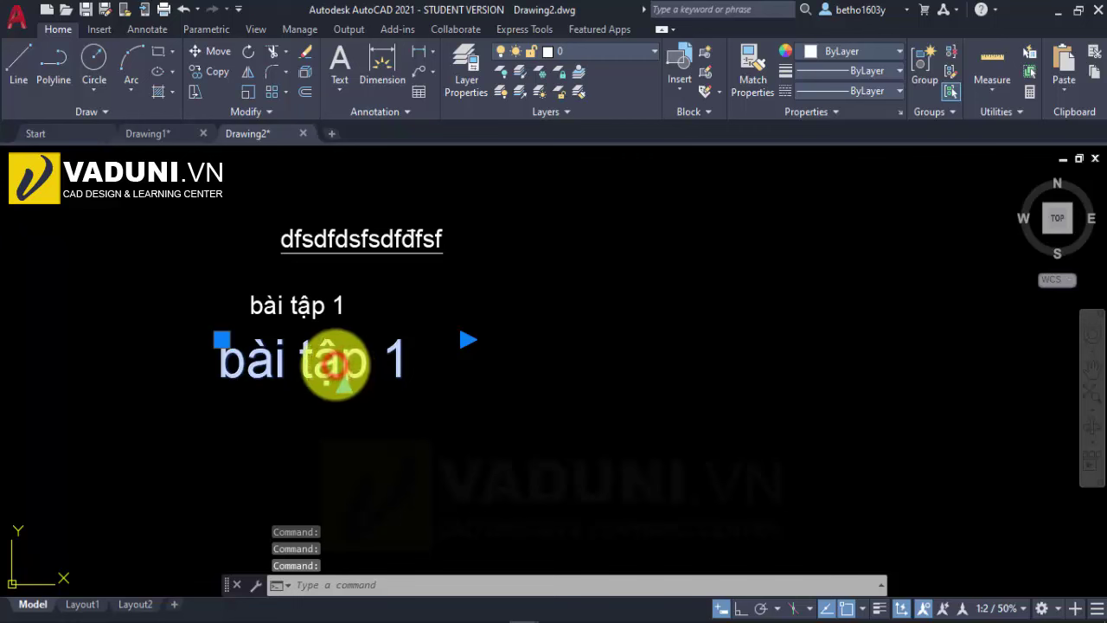
Inspect the large 'bài tập 1' text in the editor and close it unchanged
{"action": "double_click", "coordinate": [337, 364]}
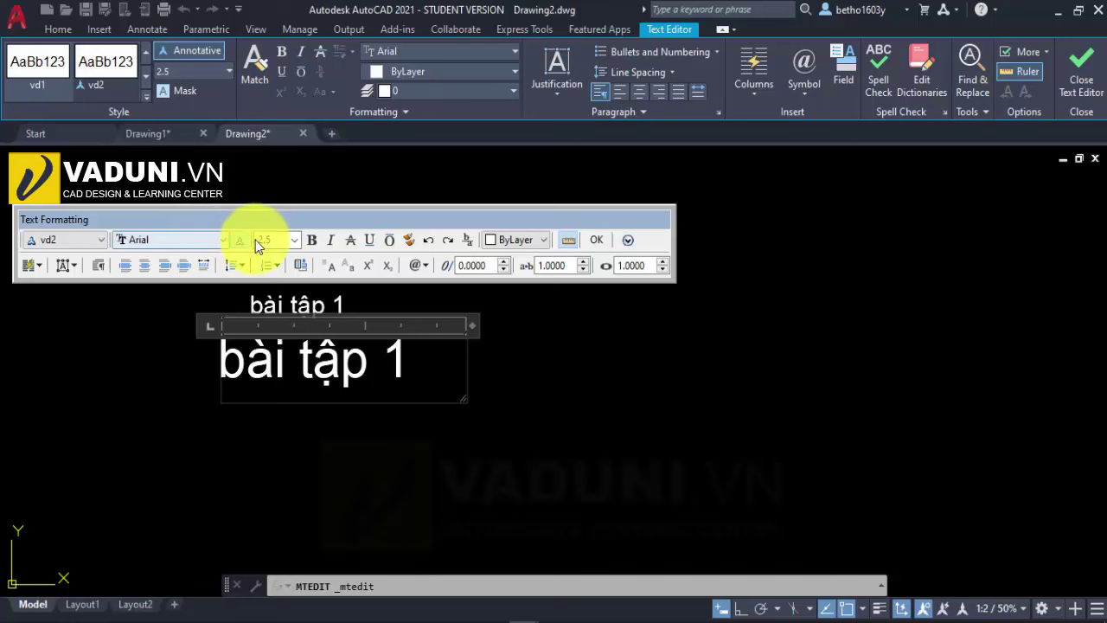
{"action": "left_click_drag", "start_coordinate": [194, 224], "coordinate": [230, 233]}
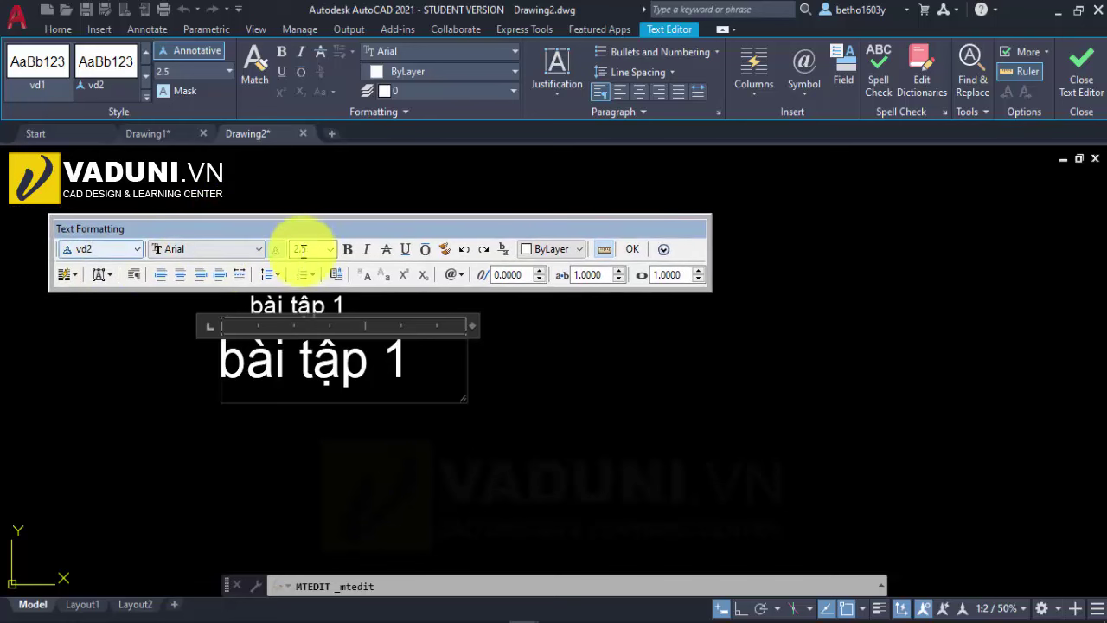
{"action": "left_click", "coordinate": [543, 380]}
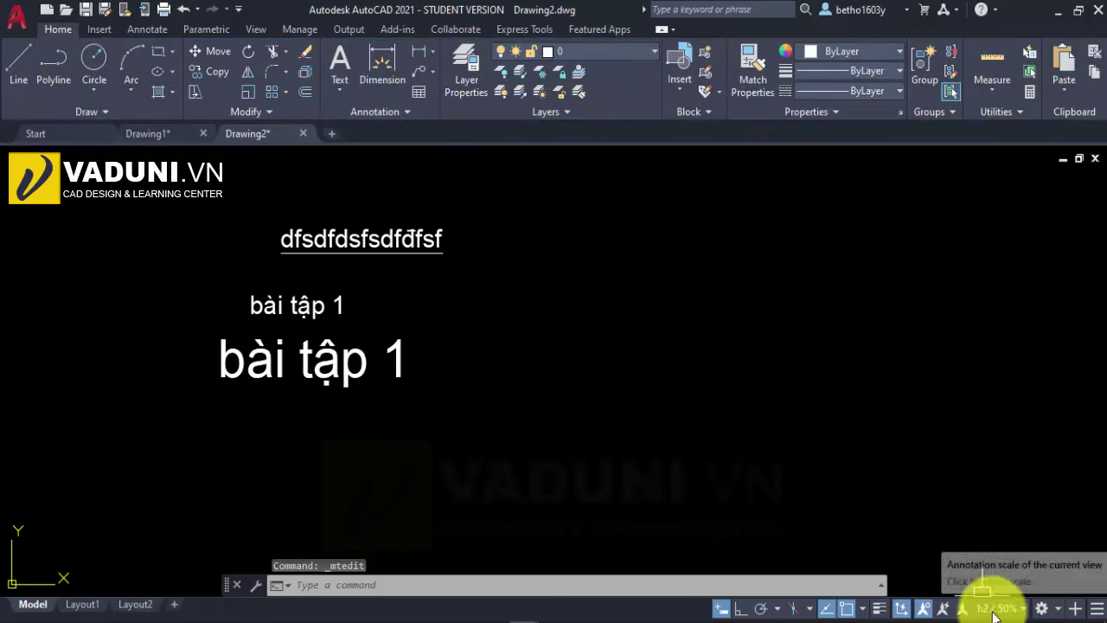
Set the annotation scale to 2:1 and start a new multiline text
{"action": "left_click", "coordinate": [1080, 509]}
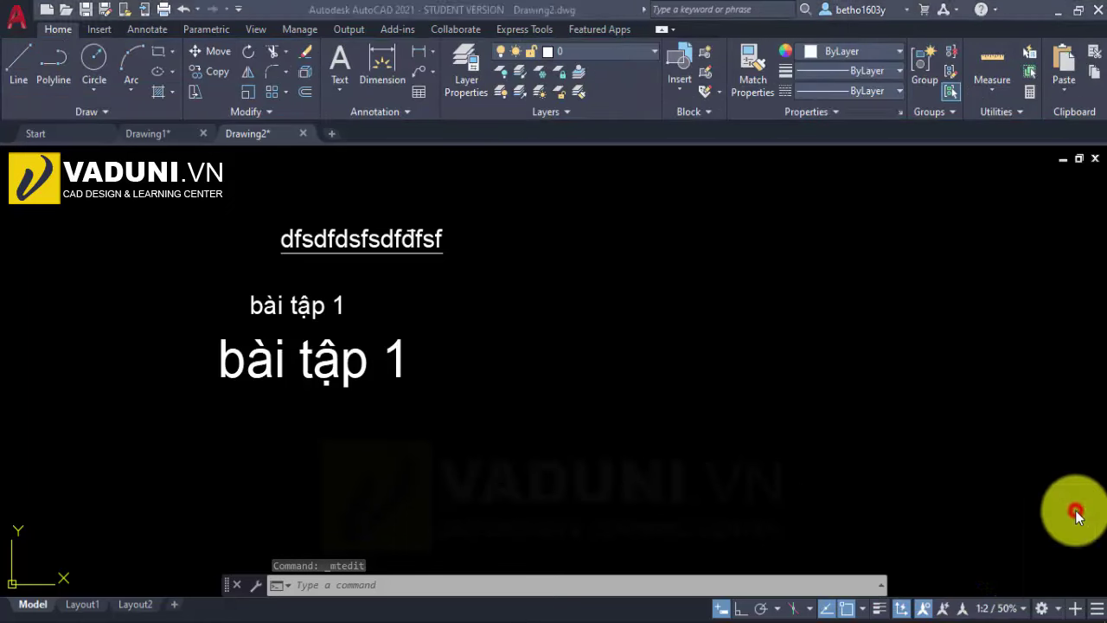
{"action": "left_click", "coordinate": [1006, 609]}
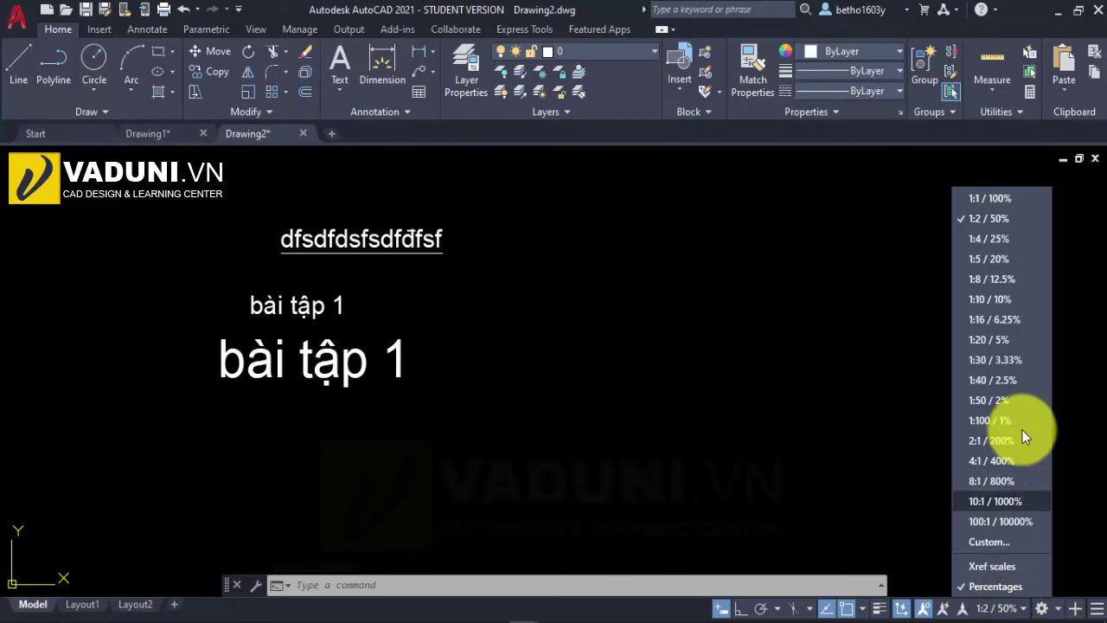
{"action": "left_click", "coordinate": [1003, 441]}
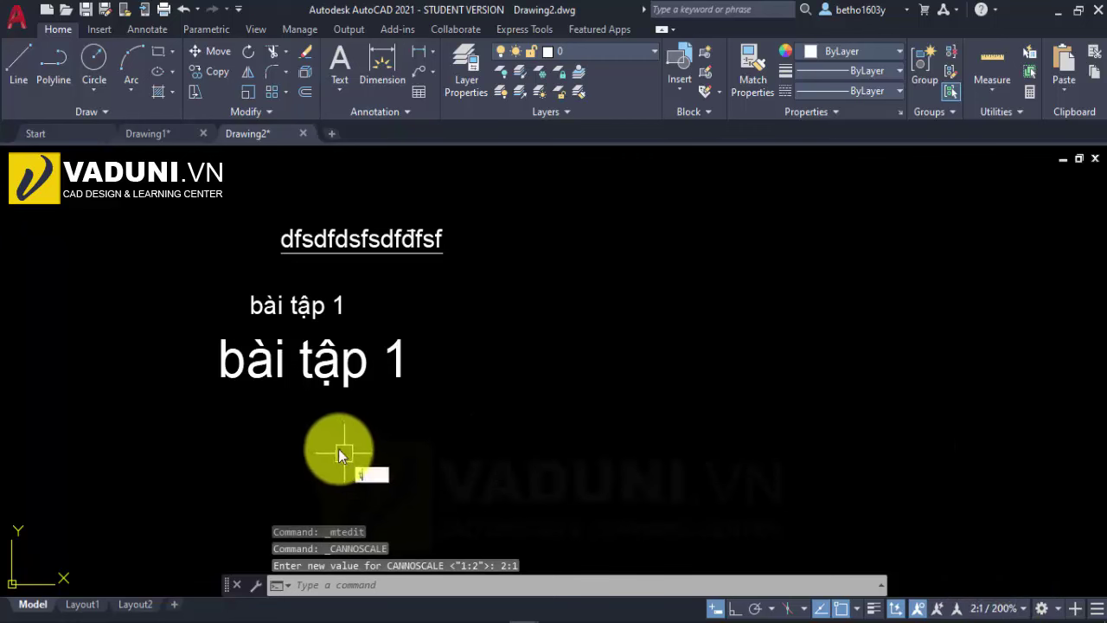
{"action": "key", "text": "Return"}
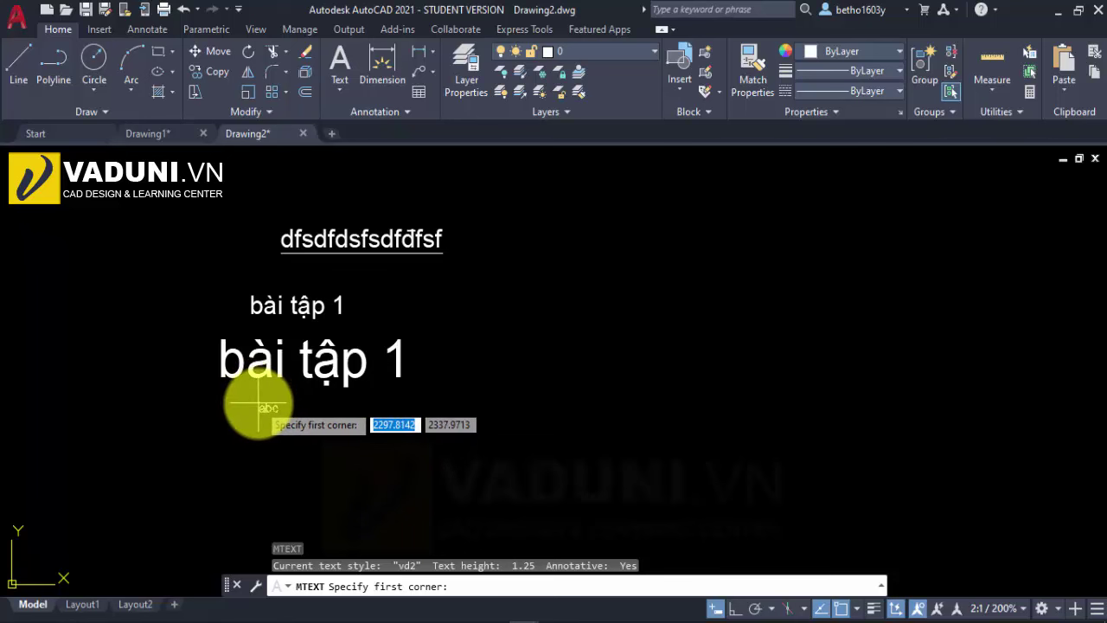
Place a small 'Bài tap 1' mtext below the large line, then pan to centre the texts
{"action": "left_click", "coordinate": [257, 406]}
{"action": "left_click", "coordinate": [337, 437]}
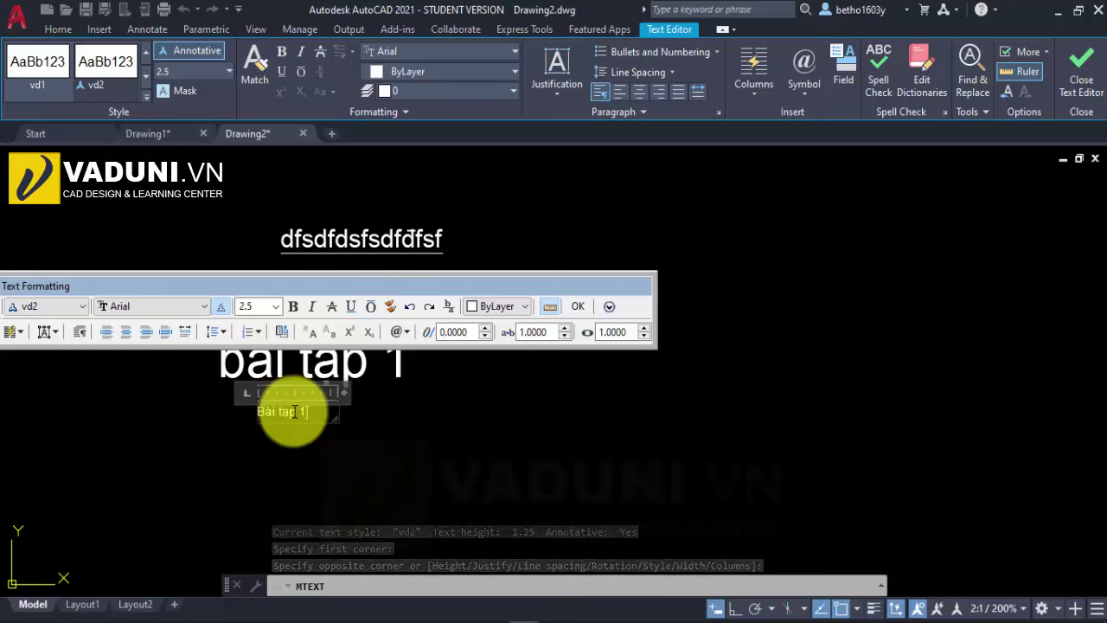
{"action": "type", "text": "f tap 1"}
{"action": "left_click", "coordinate": [390, 403]}
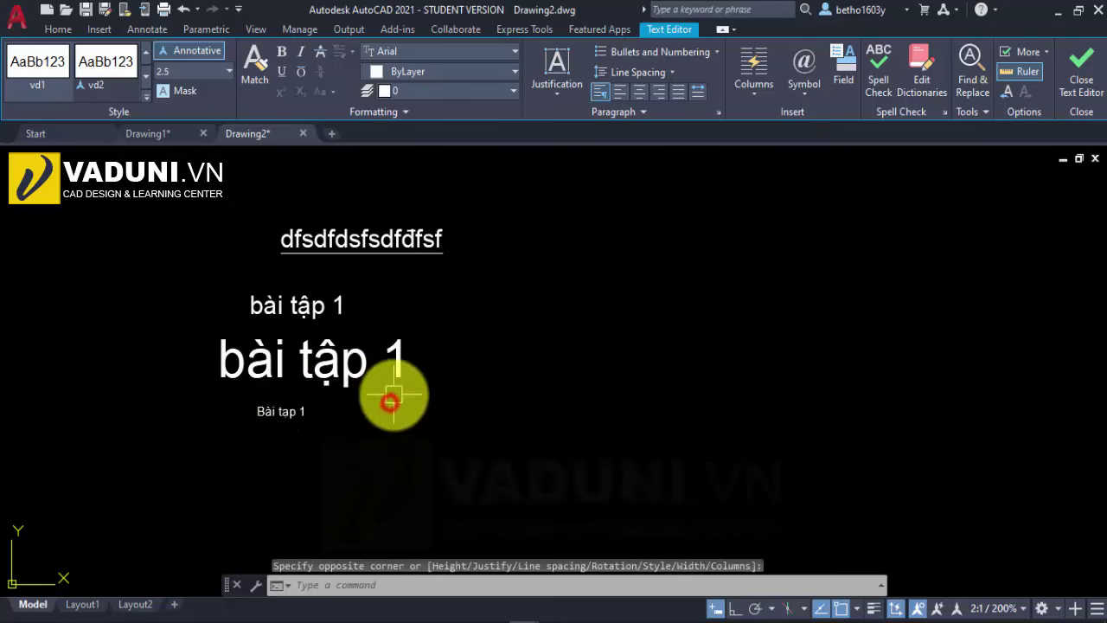
{"action": "scroll", "coordinate": [277, 376], "scroll_direction": "up", "scroll_amount": 2}
{"action": "mouse_move", "coordinate": [360, 424]}
{"action": "middle_mouse_down"}
{"action": "mouse_move", "coordinate": [369, 405]}
{"action": "mouse_move", "coordinate": [371, 420]}
{"action": "middle_mouse_up"}
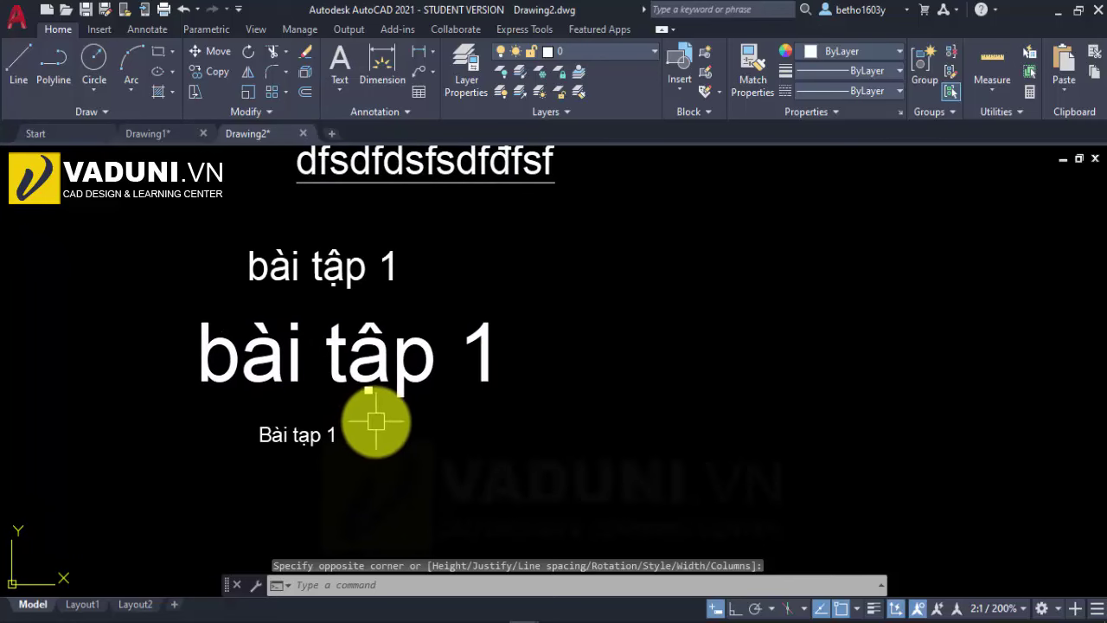
{"action": "scroll", "coordinate": [439, 461], "scroll_direction": "down", "scroll_amount": 2}
{"action": "scroll", "coordinate": [439, 467], "scroll_direction": "up", "scroll_amount": 1}
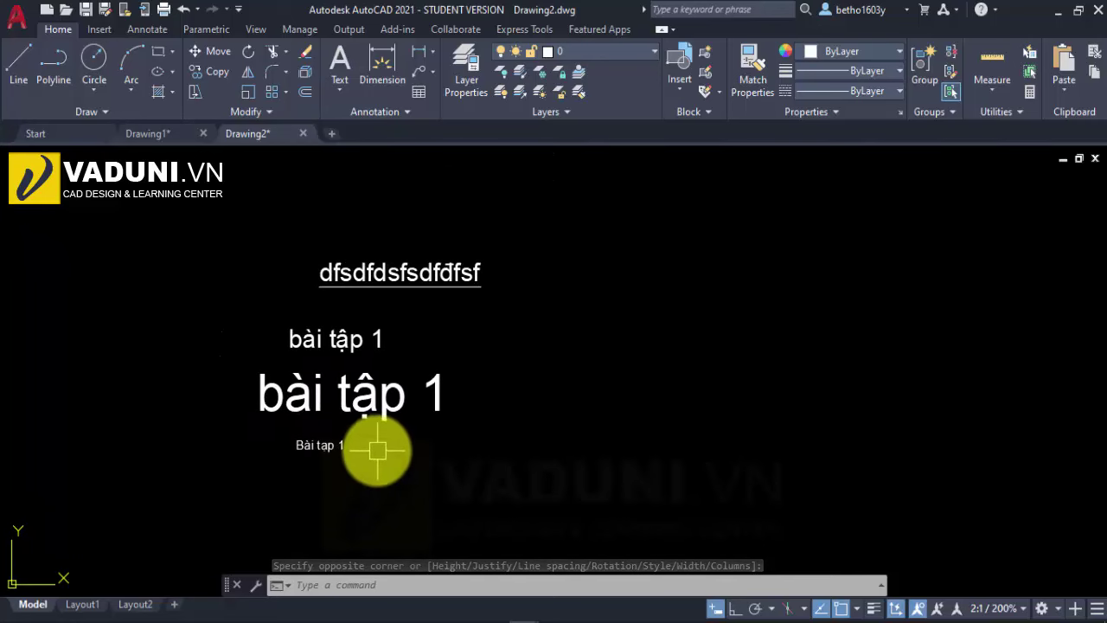
{"action": "scroll", "coordinate": [370, 449], "scroll_direction": "up", "scroll_amount": 1}
{"action": "middle_click_drag", "start_coordinate": [407, 457], "coordinate": [416, 490]}
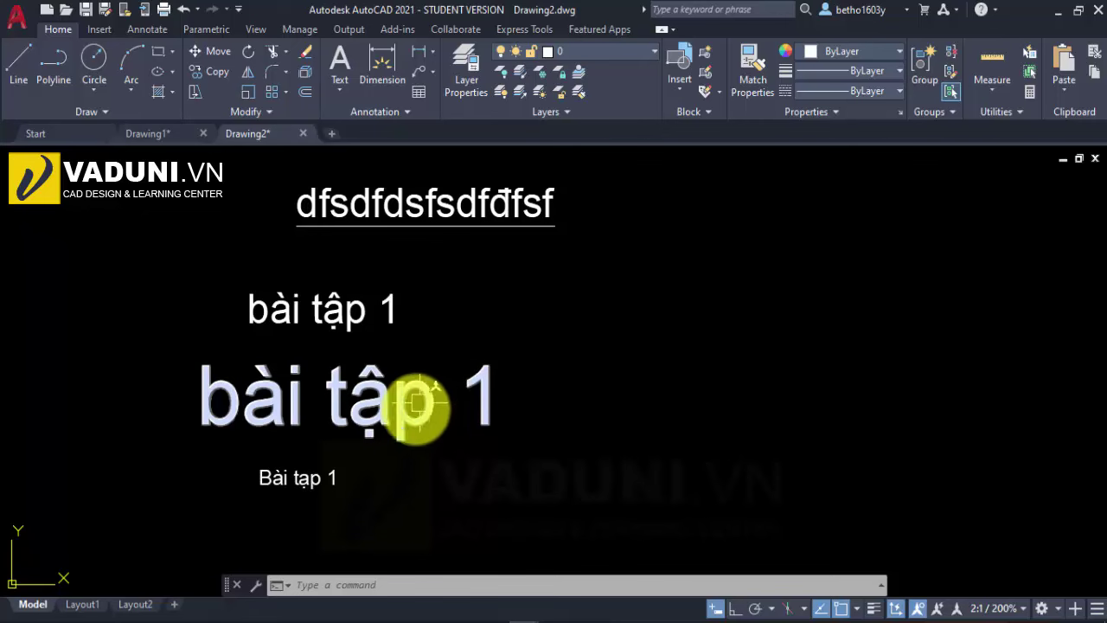
{"action": "scroll", "coordinate": [322, 467], "scroll_direction": "down", "scroll_amount": 2}
{"action": "scroll", "coordinate": [386, 324], "scroll_direction": "up", "scroll_amount": 2}
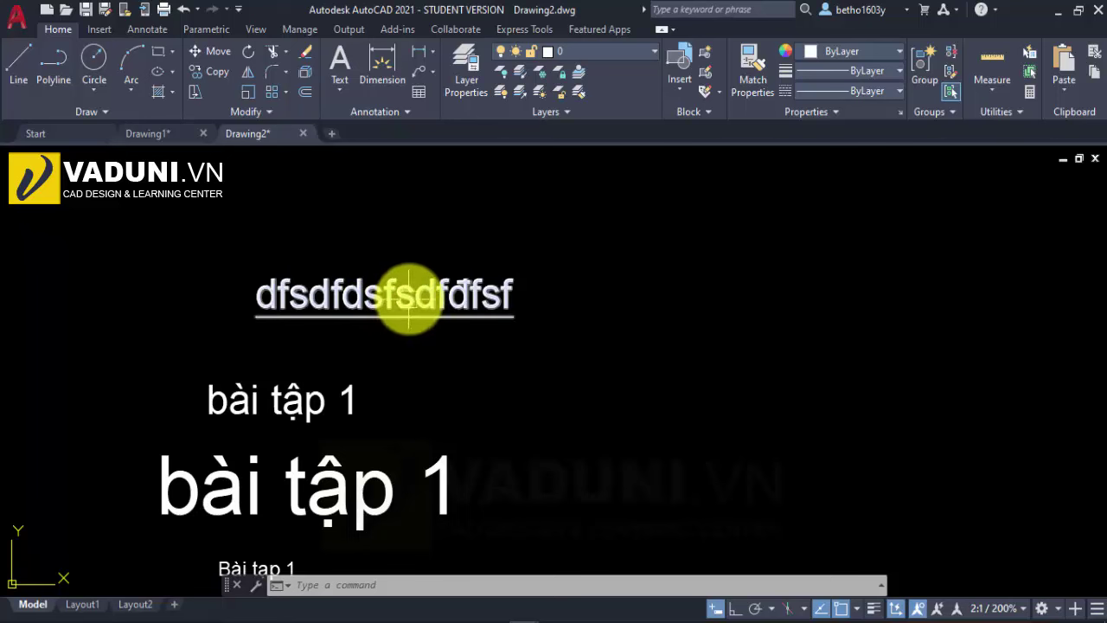
{"action": "scroll", "coordinate": [438, 276], "scroll_direction": "down", "scroll_amount": 2}
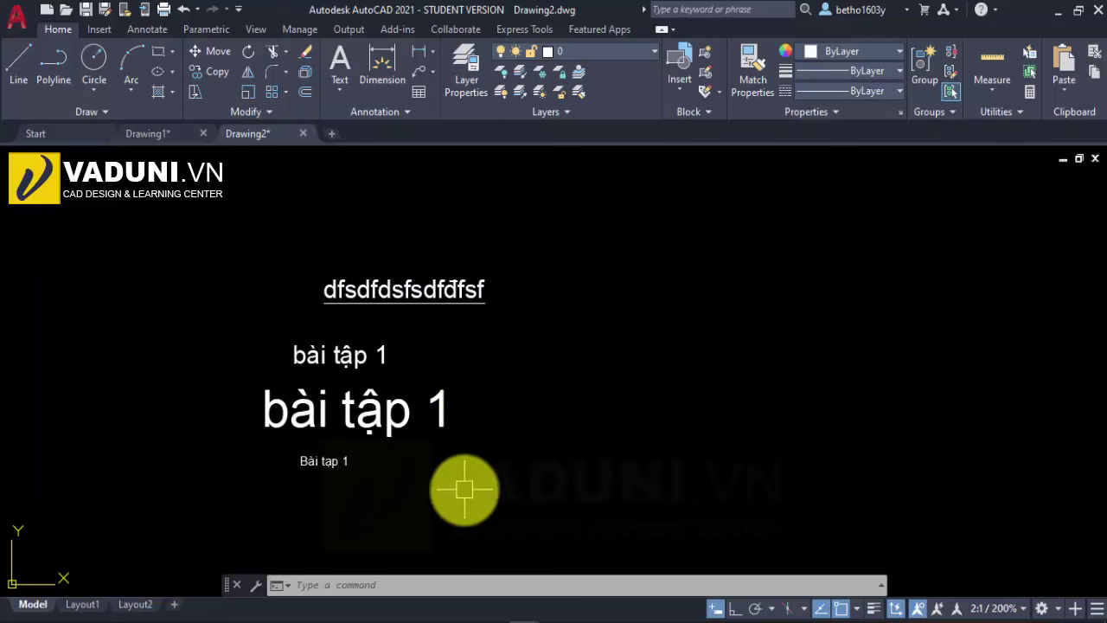